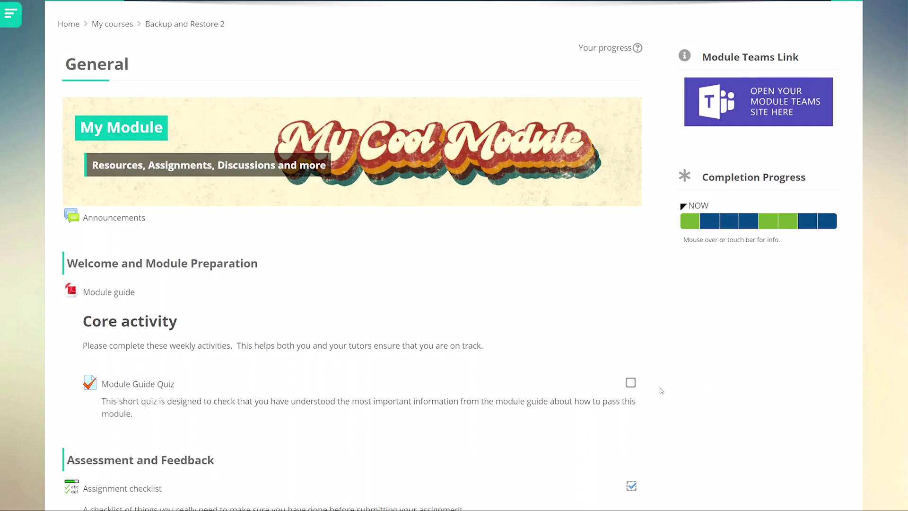
Step: Tick the Module Guide Quiz as complete and open the students' progress overview
{"action": "left_click", "coordinate": [630, 383]}
{"action": "mouse_move", "coordinate": [707, 227]}
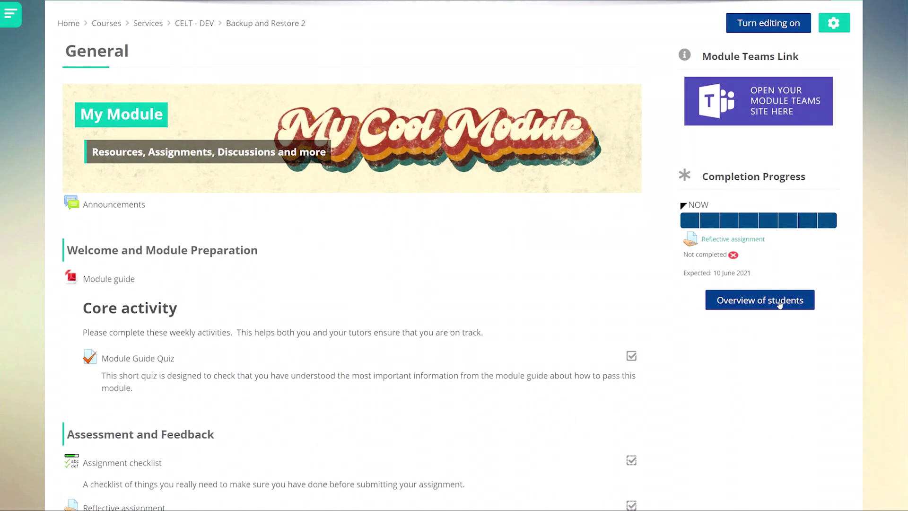
{"action": "left_click", "coordinate": [779, 303]}
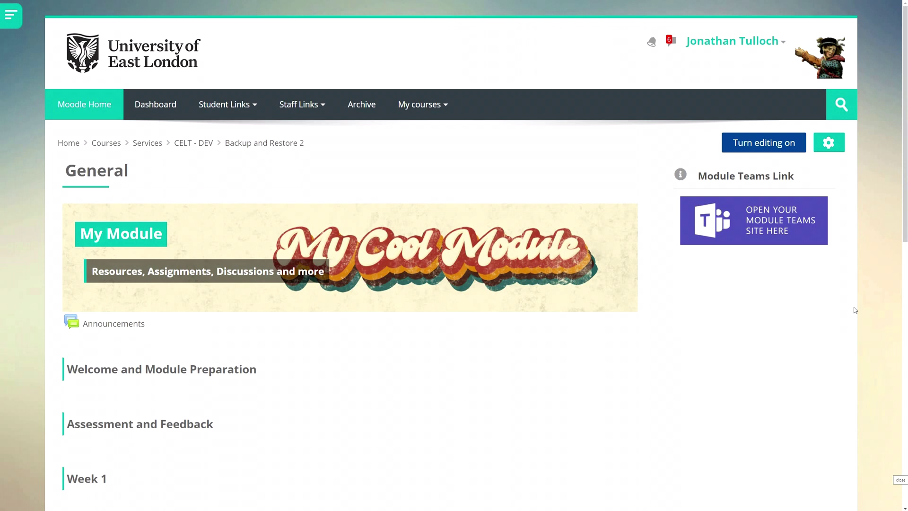
Step: Set course completion tracking to Yes, save, and add a Completion Progress block
{"action": "left_click", "coordinate": [827, 148]}
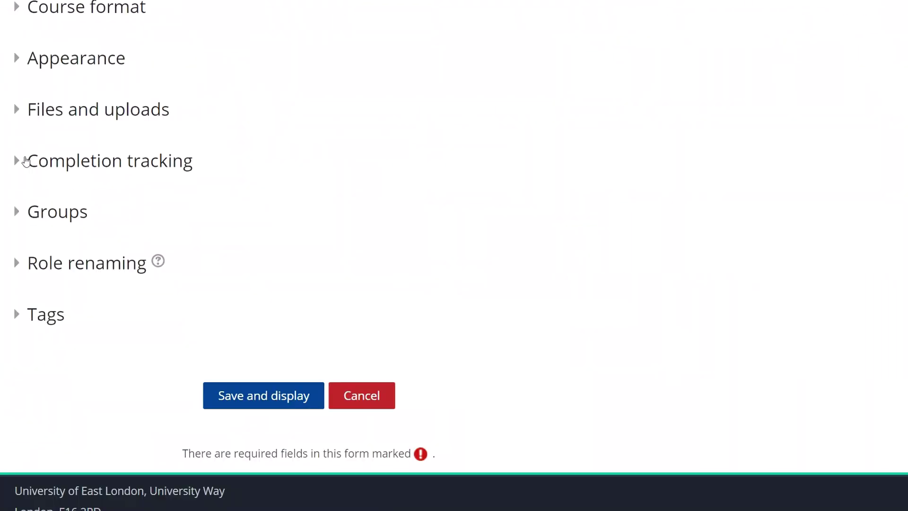
{"action": "left_click", "coordinate": [20, 160]}
{"action": "left_click", "coordinate": [212, 210]}
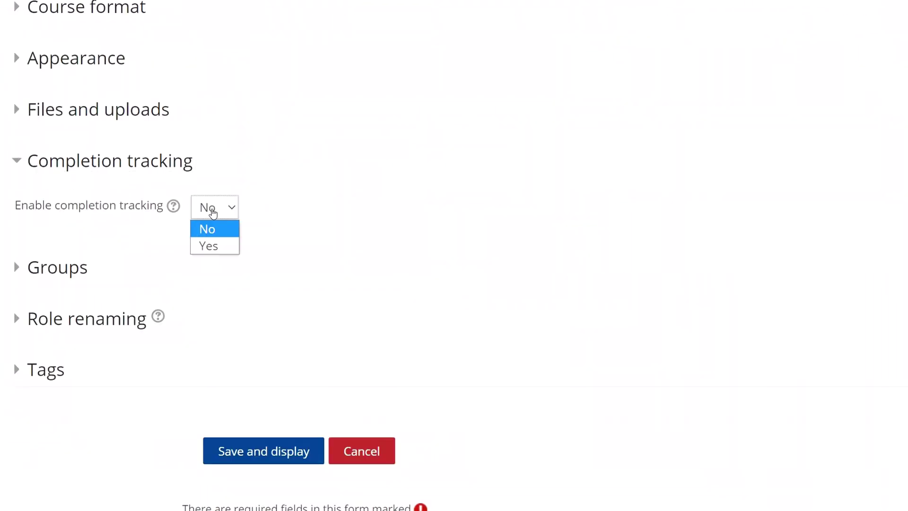
{"action": "left_click", "coordinate": [218, 247]}
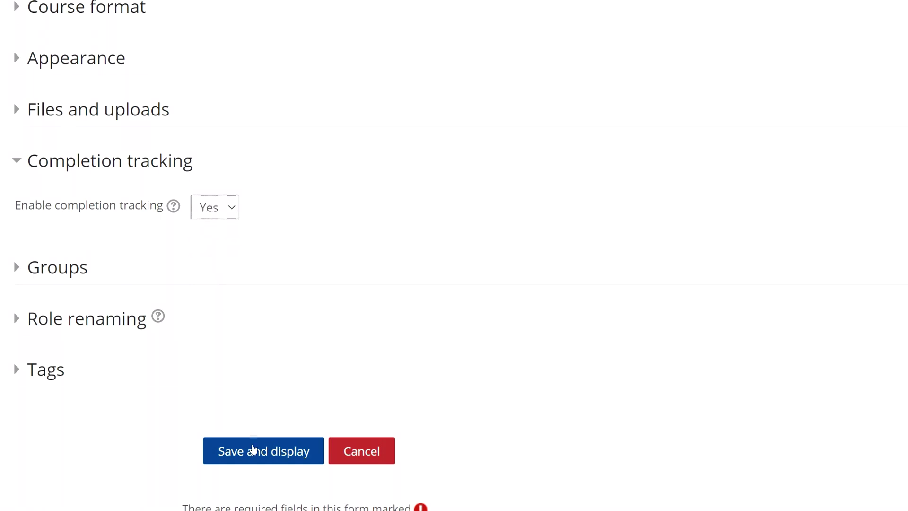
{"action": "left_click", "coordinate": [251, 450]}
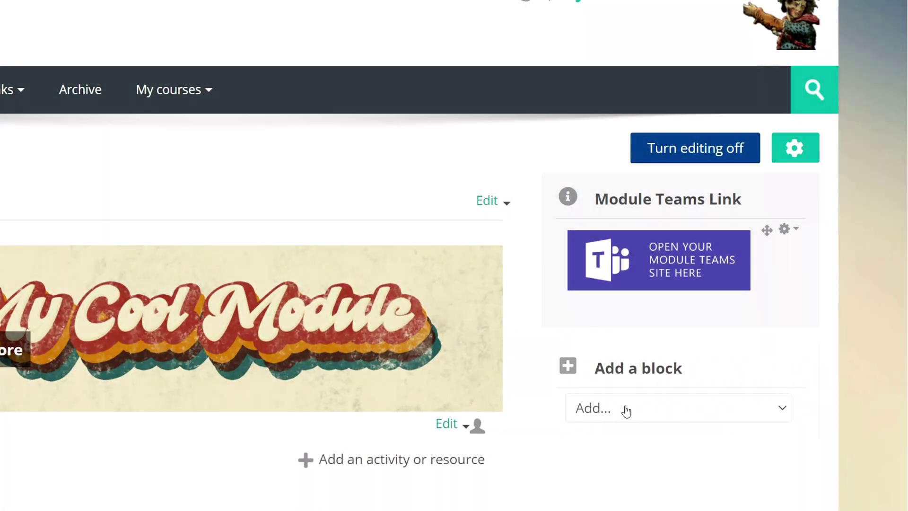
{"action": "left_click", "coordinate": [626, 409]}
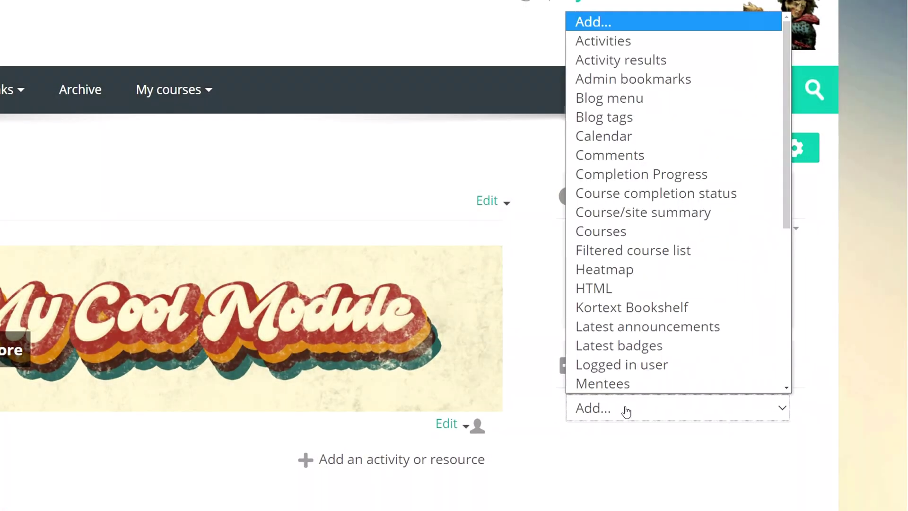
{"action": "left_click", "coordinate": [664, 174]}
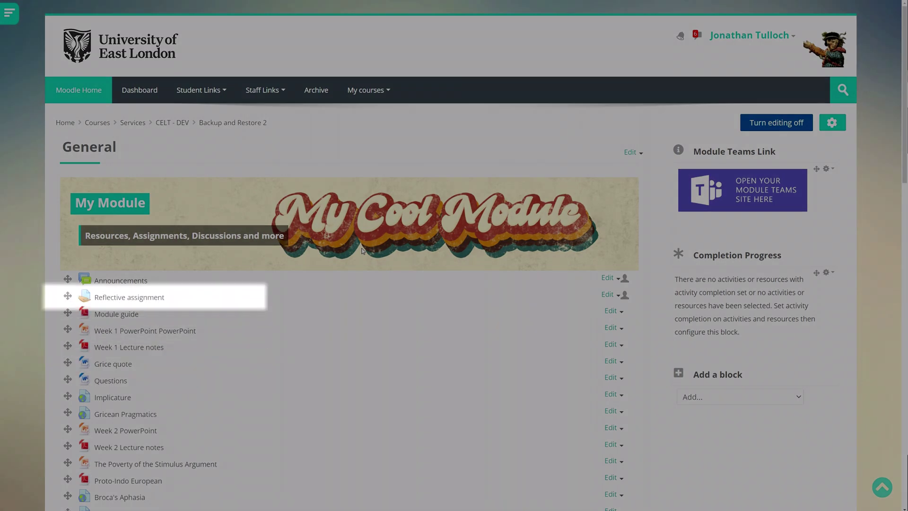
Step: Move Sign vs signifier into its week section and Week 5 PowerPoint to the top of its week
{"action": "scroll", "coordinate": [344, 264], "scroll_direction": "down", "scroll_amount": 7}
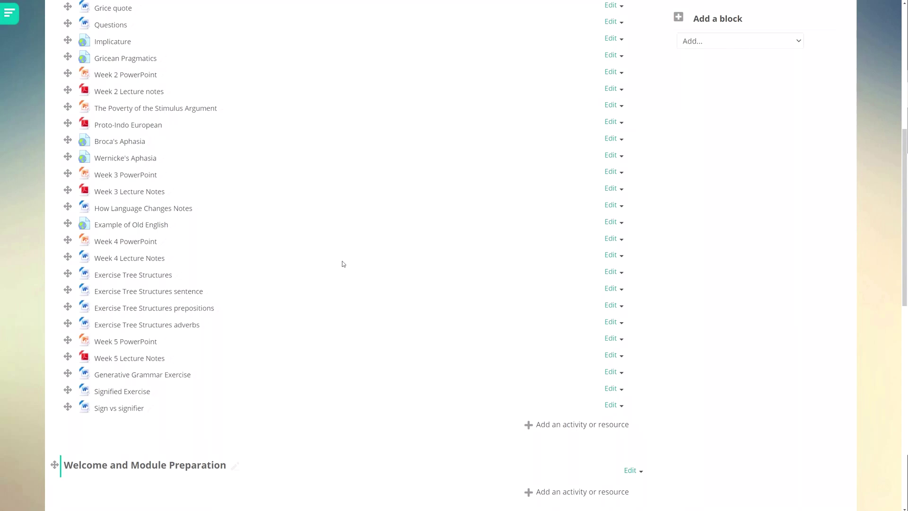
{"action": "left_click", "coordinate": [65, 411]}
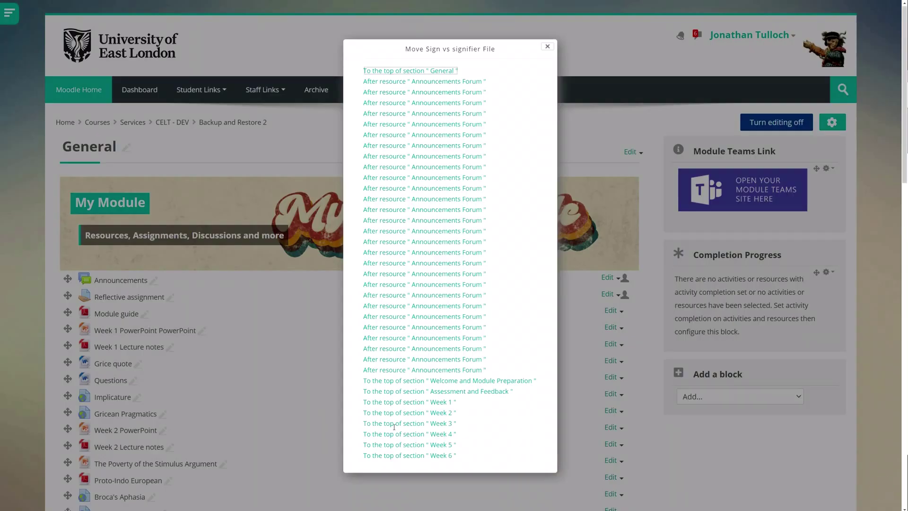
{"action": "left_click", "coordinate": [407, 449]}
{"action": "scroll", "coordinate": [67, 176], "scroll_direction": "up", "scroll_amount": 5}
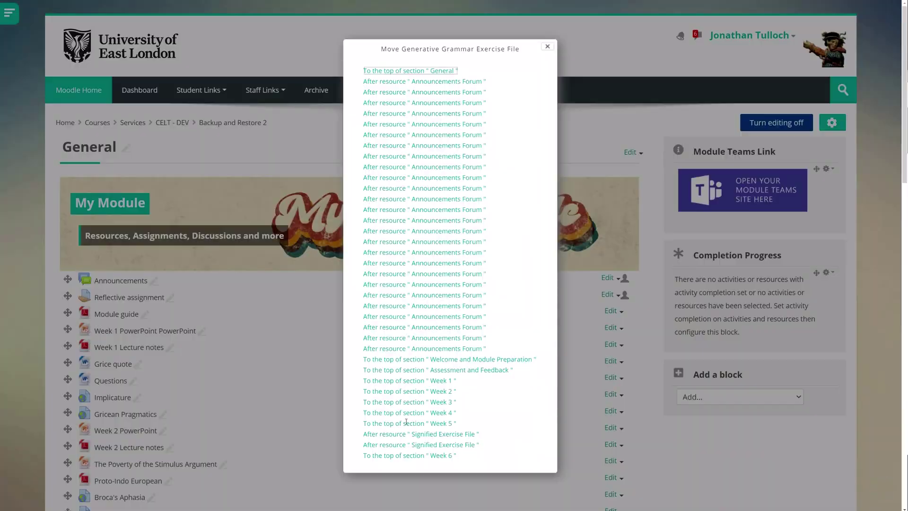
{"action": "left_click", "coordinate": [411, 402]}
{"action": "left_click", "coordinate": [410, 391]}
{"action": "scroll", "coordinate": [903, 208], "scroll_direction": "down", "scroll_amount": 5}
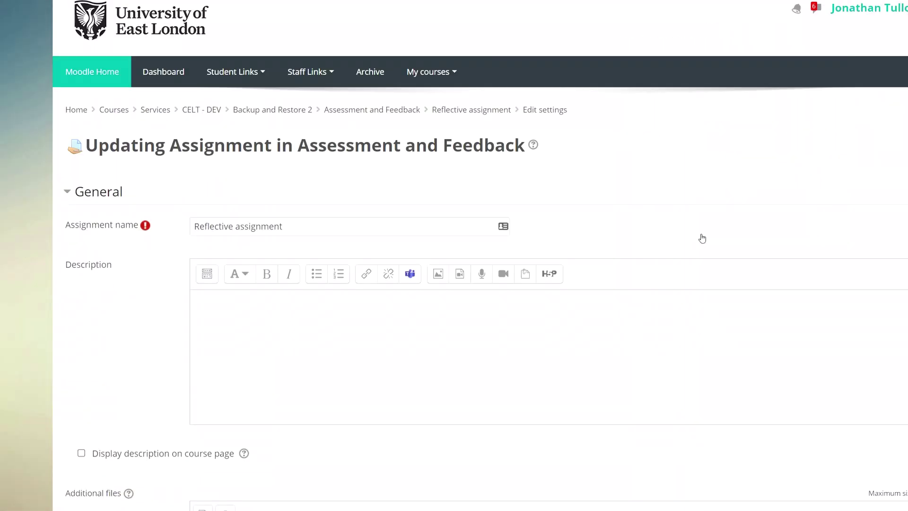
Step: Make the Reflective assignment complete when conditions are met, requiring a submission
{"action": "scroll", "coordinate": [701, 238], "scroll_direction": "down", "scroll_amount": 10}
{"action": "scroll", "coordinate": [422, 494], "scroll_direction": "down", "scroll_amount": 12}
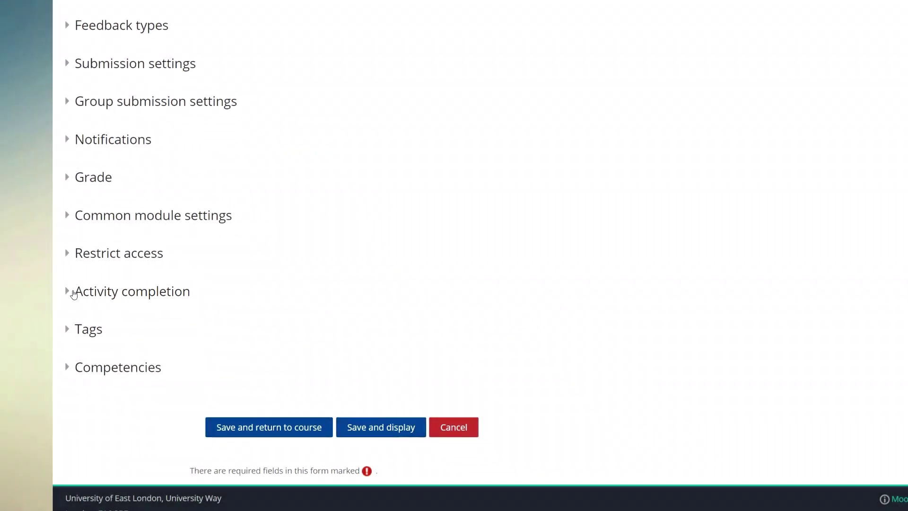
{"action": "left_click", "coordinate": [74, 293]}
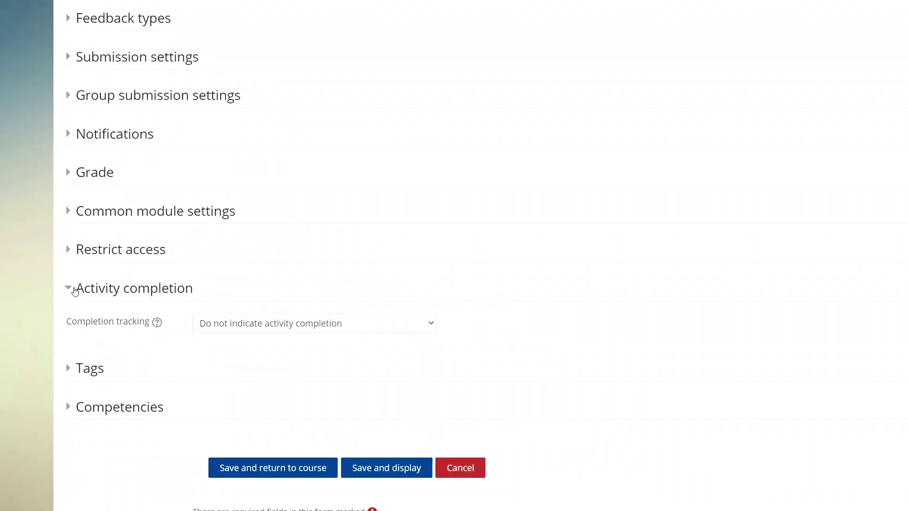
{"action": "left_click", "coordinate": [263, 326]}
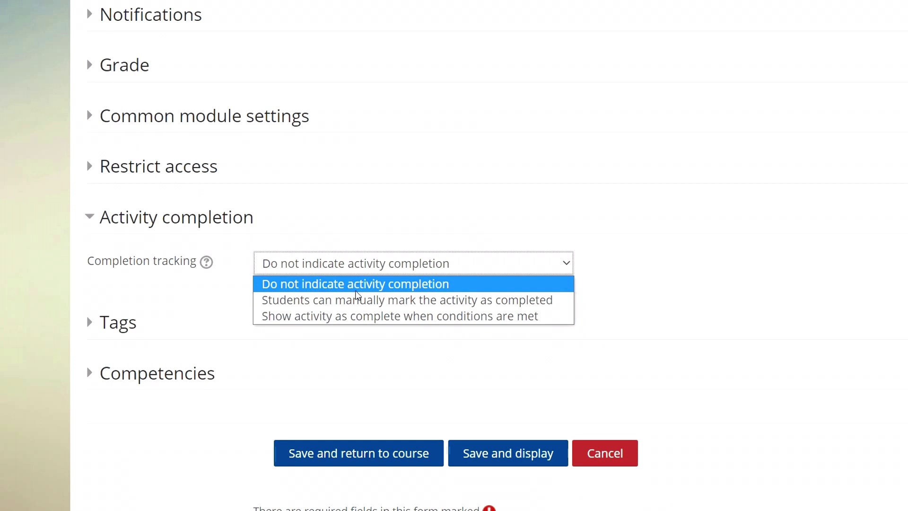
{"action": "left_click", "coordinate": [373, 316]}
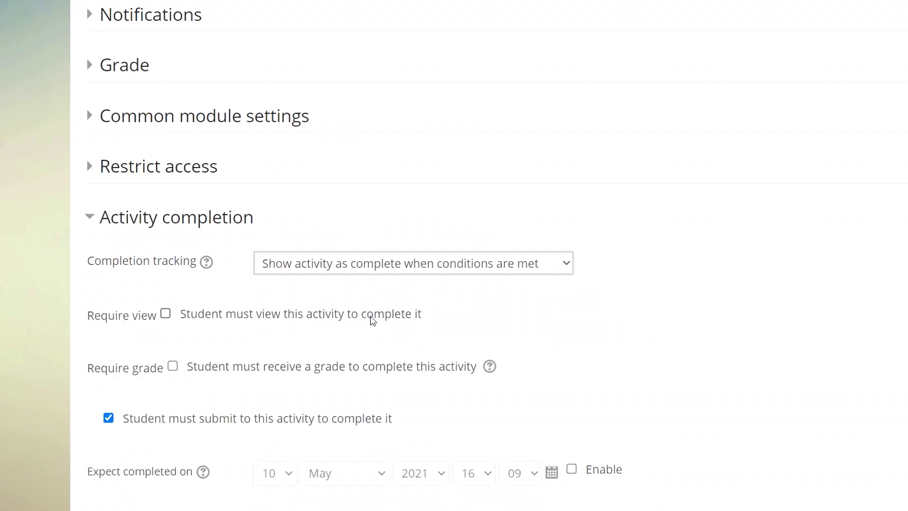
{"action": "left_click", "coordinate": [373, 321]}
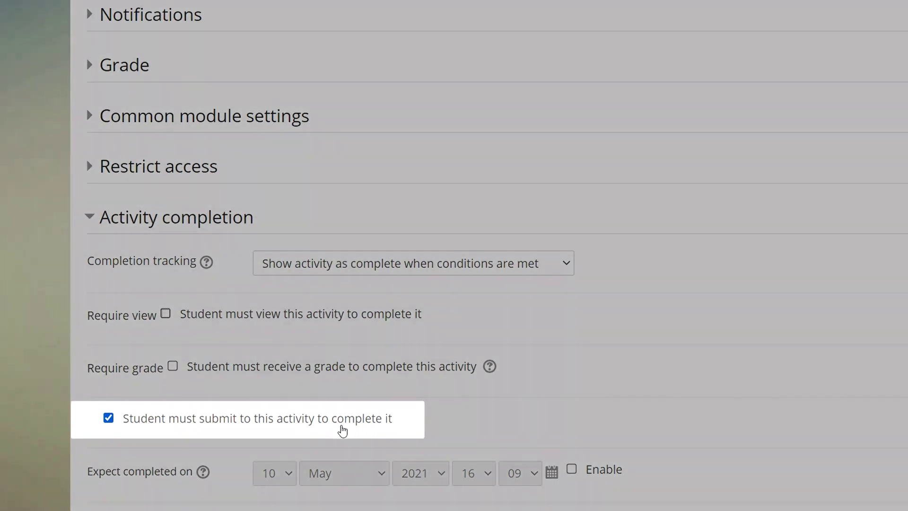
Step: Expect completion on 17 July 2021 at 00:00 and save back to the course
{"action": "scroll", "coordinate": [331, 421], "scroll_direction": "down", "scroll_amount": 2}
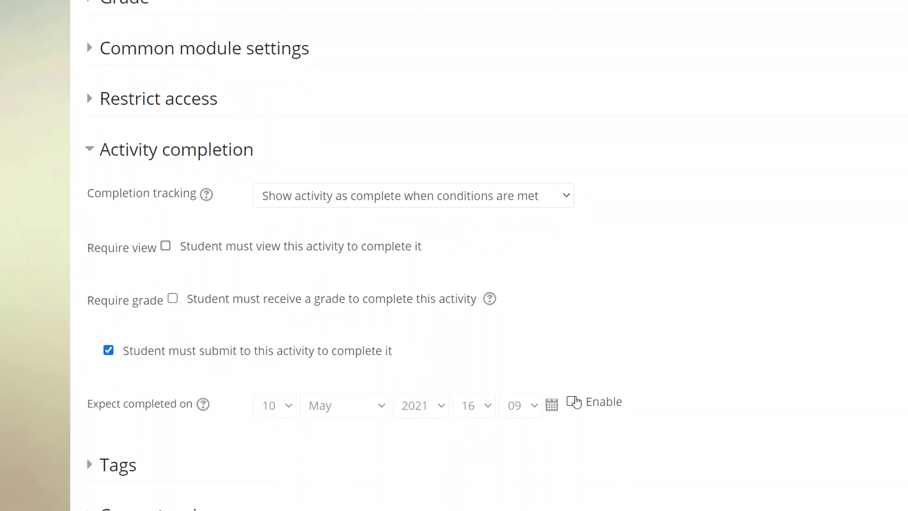
{"action": "left_click", "coordinate": [571, 398]}
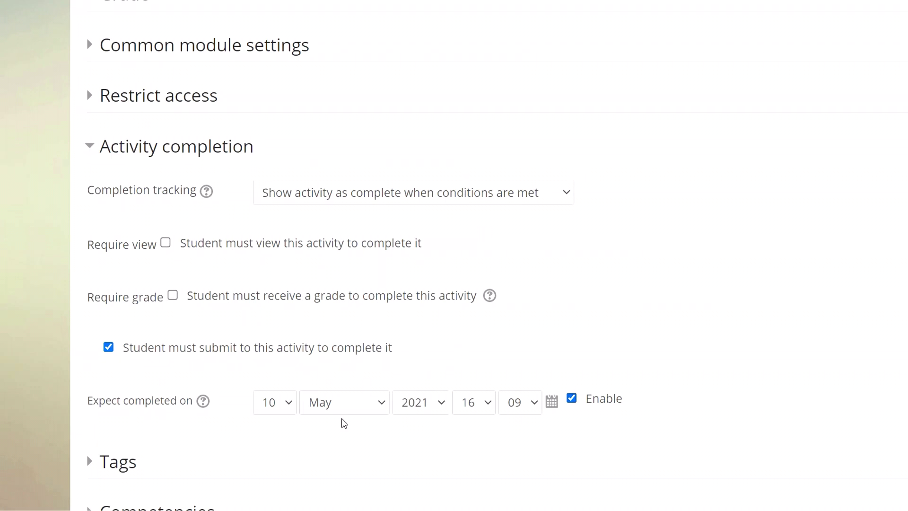
{"action": "left_click", "coordinate": [269, 402]}
{"action": "left_click", "coordinate": [265, 296]}
{"action": "left_click", "coordinate": [344, 402]}
{"action": "left_click", "coordinate": [324, 300]}
{"action": "left_click", "coordinate": [468, 402]}
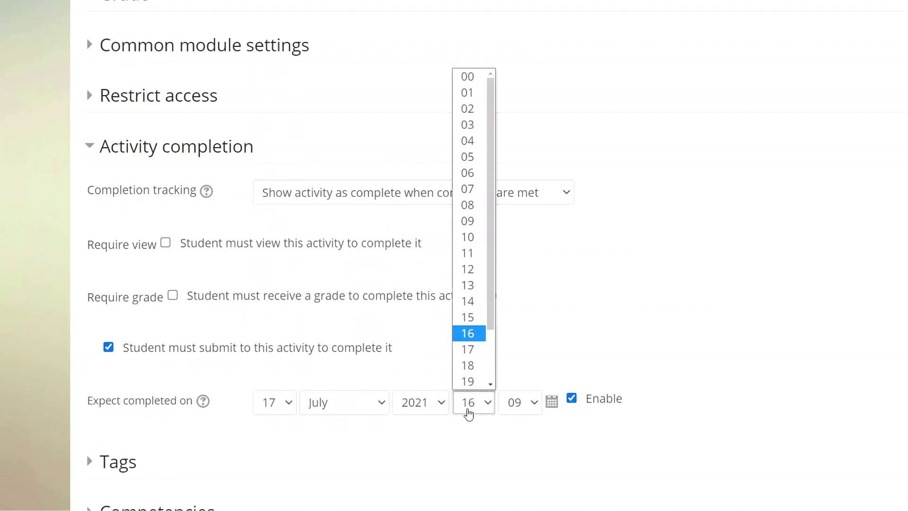
{"action": "left_click", "coordinate": [482, 76]}
{"action": "scroll", "coordinate": [485, 84], "scroll_direction": "down", "scroll_amount": 4}
{"action": "left_click", "coordinate": [520, 218]}
{"action": "left_click", "coordinate": [515, 7]}
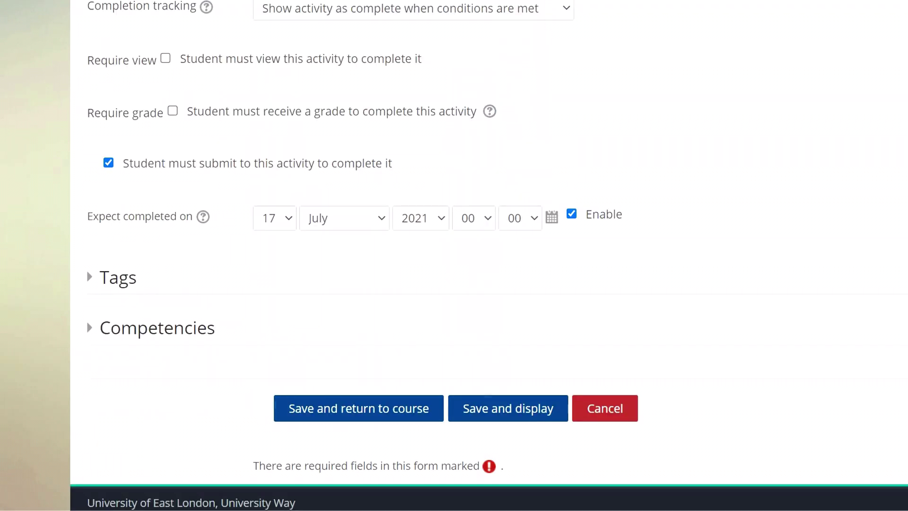
{"action": "left_click", "coordinate": [355, 414]}
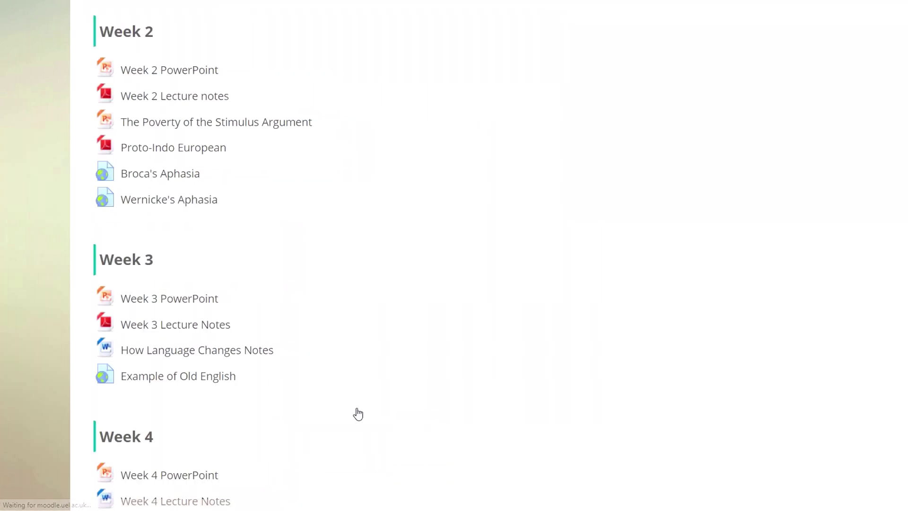
Step: Confirm the Completion Progress bar lists the Reflective assignment and open that assignment
{"action": "scroll", "coordinate": [353, 415], "scroll_direction": "up", "scroll_amount": 15}
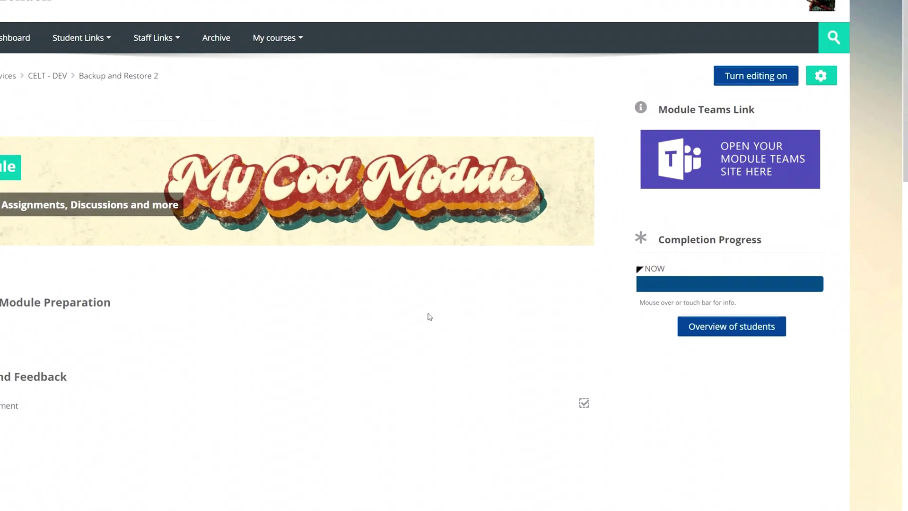
{"action": "mouse_move", "coordinate": [708, 282]}
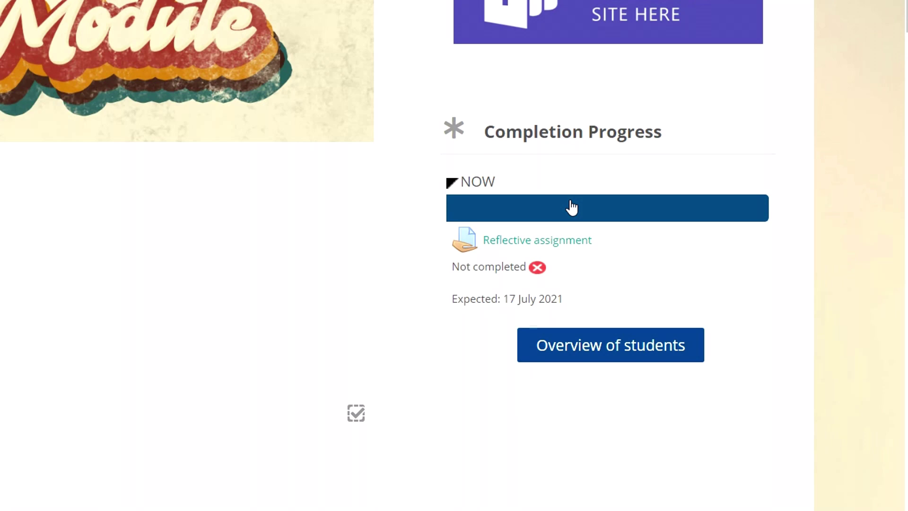
{"action": "left_click", "coordinate": [556, 249]}
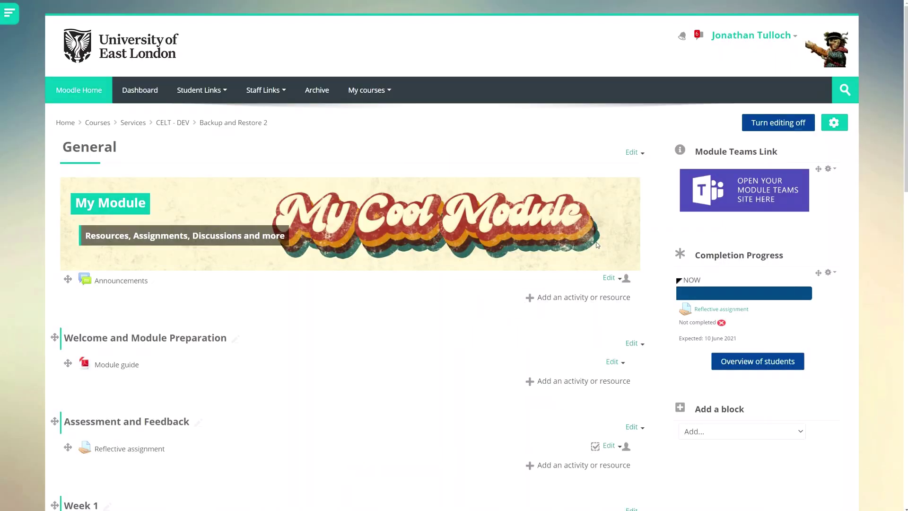
{"action": "scroll", "coordinate": [597, 245], "scroll_direction": "down", "scroll_amount": 3}
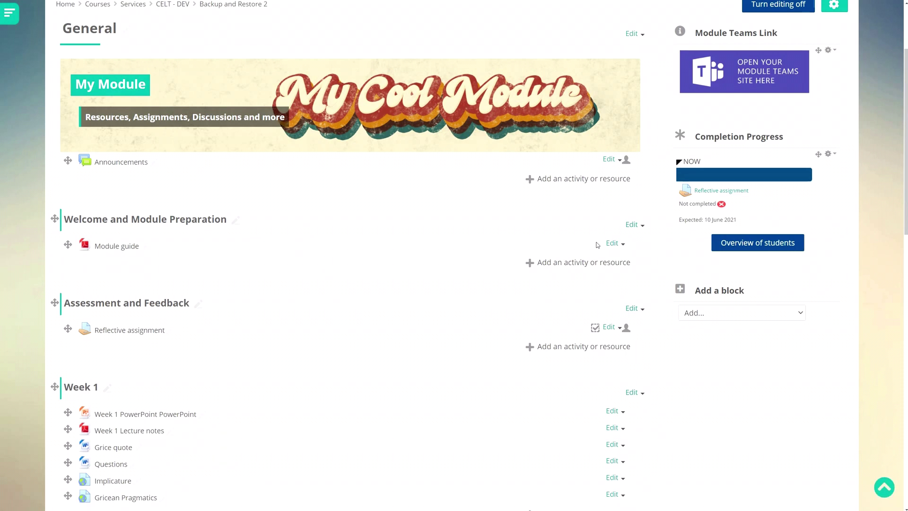
Step: Add a checklist named 'Assignment checklist' to Assessment and Feedback, displaying its introduction on the course page
{"action": "left_click", "coordinate": [588, 350]}
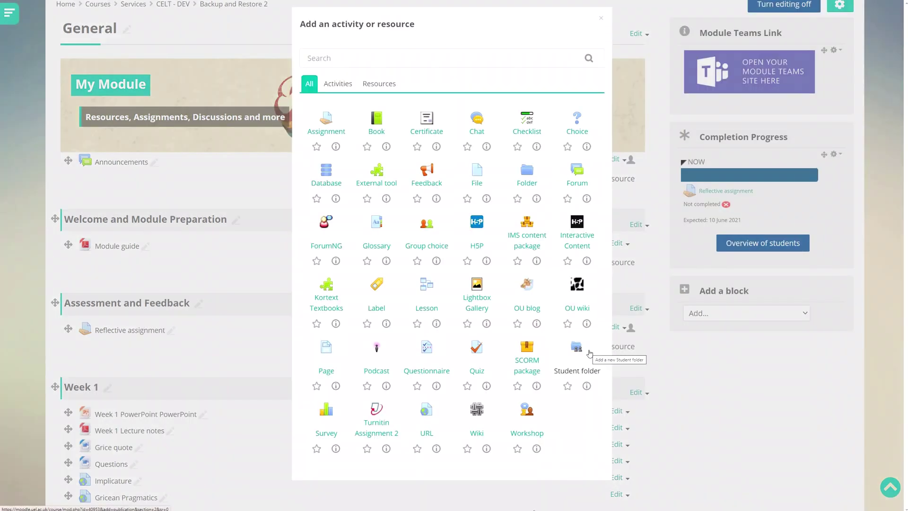
{"action": "left_click", "coordinate": [528, 125]}
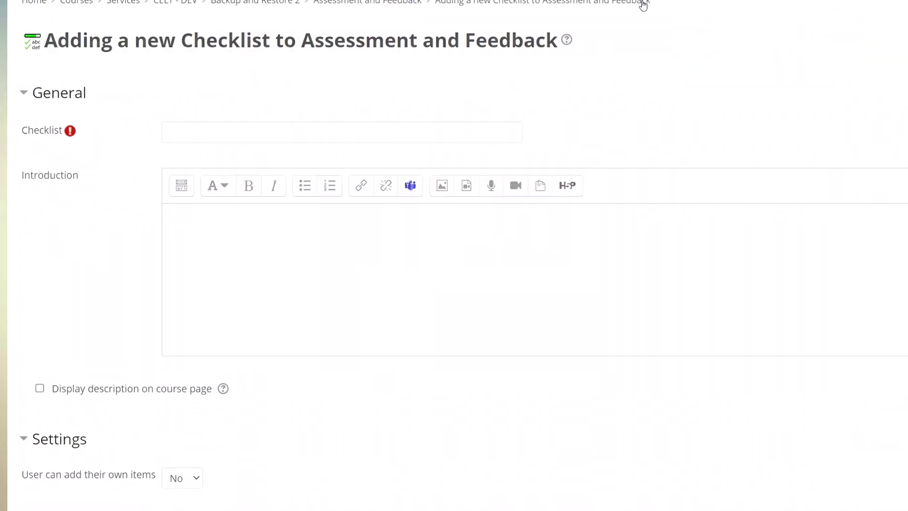
{"action": "type", "text": "Assignment checklist"}
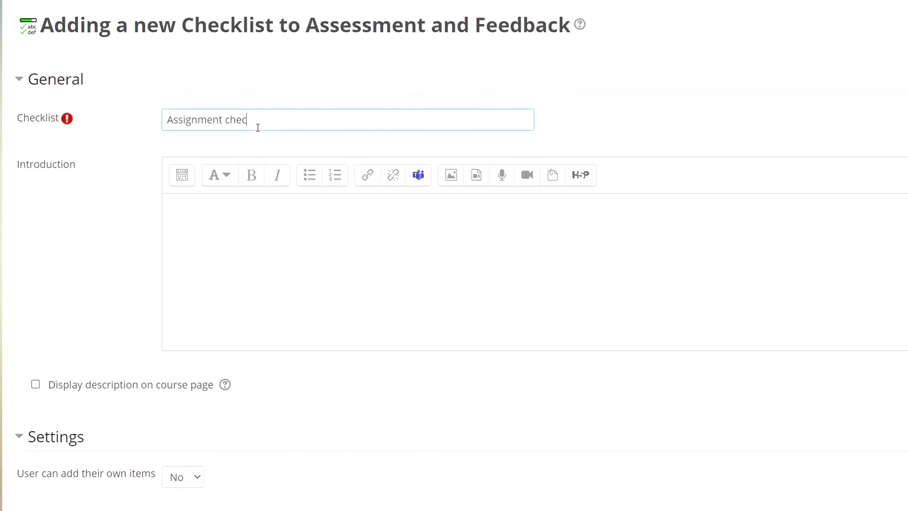
{"action": "left_click", "coordinate": [245, 222]}
{"action": "type", "text": "A checklist of things you"}
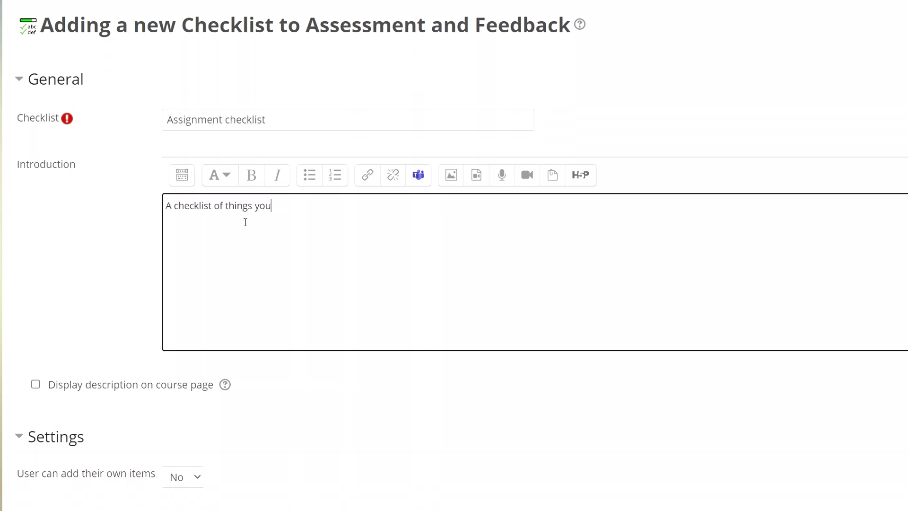
{"action": "type", "text": " really need to make sure you have done before submitting your assignment."}
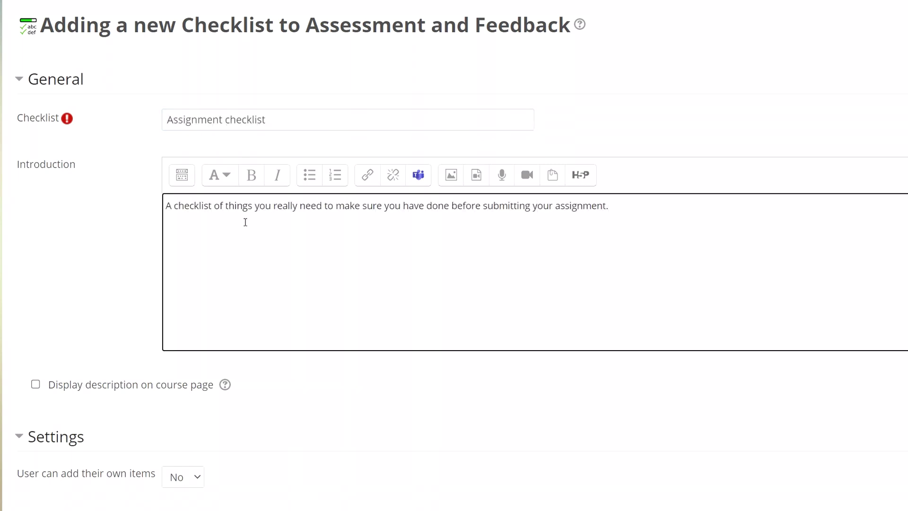
{"action": "left_click", "coordinate": [81, 387]}
{"action": "left_click", "coordinate": [82, 387]}
{"action": "scroll", "coordinate": [82, 385], "scroll_direction": "down", "scroll_amount": 15}
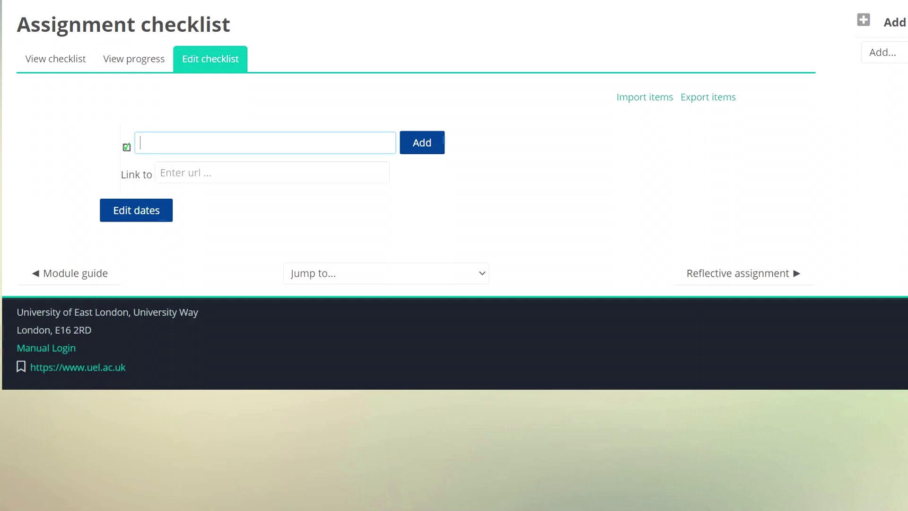
Step: Add the Turnitin check and spell-check items to the checklist
{"action": "left_click", "coordinate": [212, 144]}
{"action": "type", "text": "I have checked that I have referenced all my sources by running the assignment through Turnitin"}
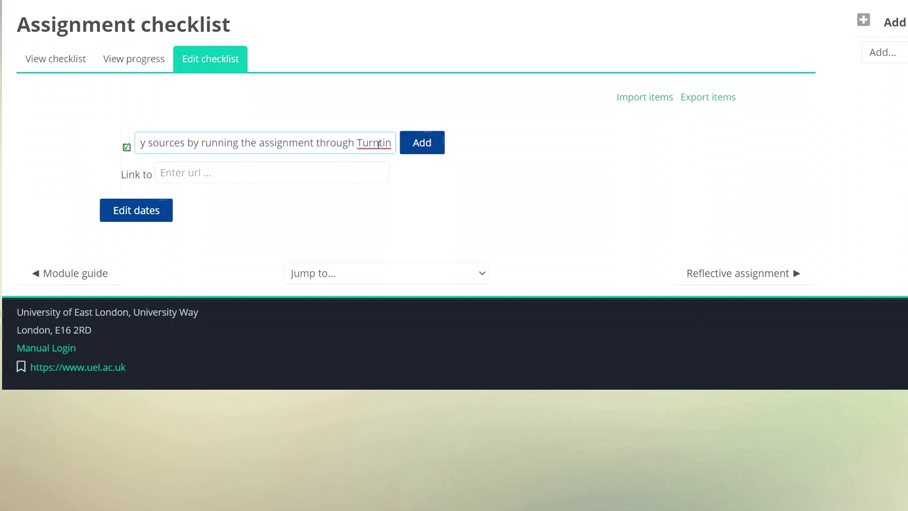
{"action": "left_click", "coordinate": [418, 148]}
{"action": "type", "text": "I have used spell-check to look for any errors I might have missed"}
{"action": "left_click", "coordinate": [437, 167]}
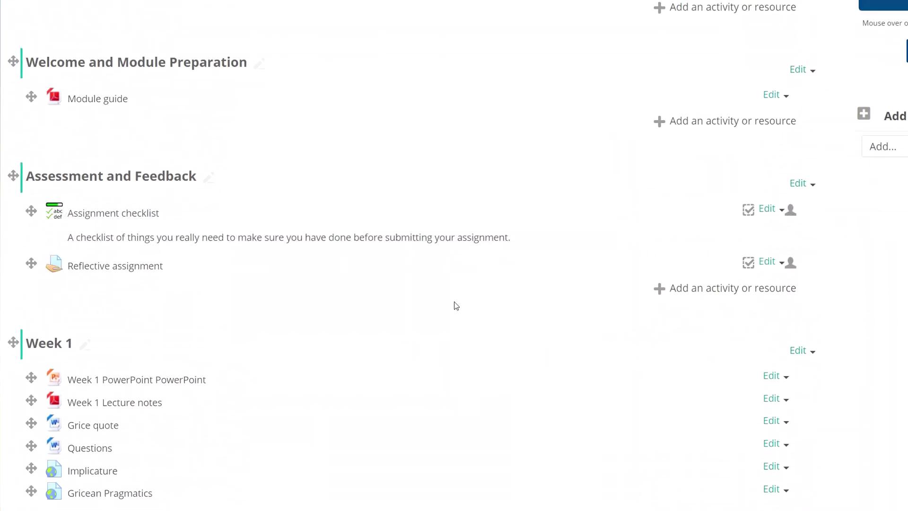
{"action": "mouse_move", "coordinate": [905, 5]}
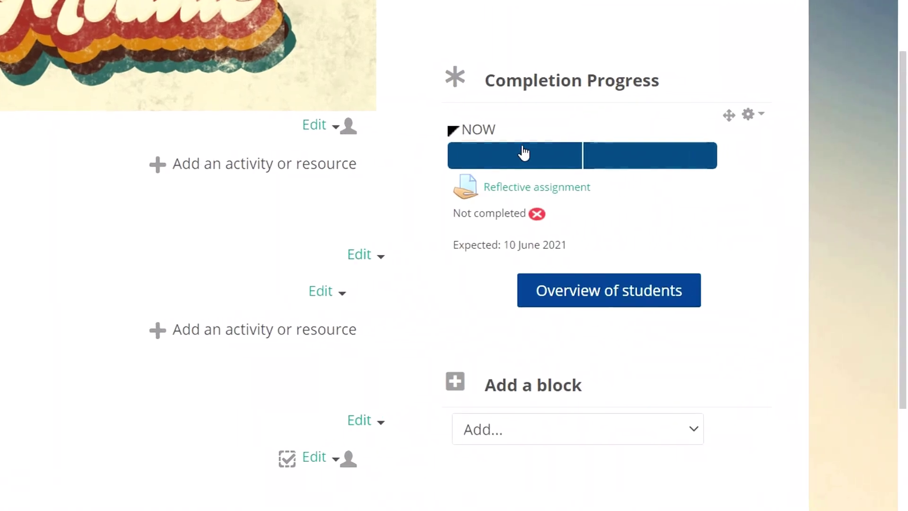
{"action": "mouse_move", "coordinate": [615, 155]}
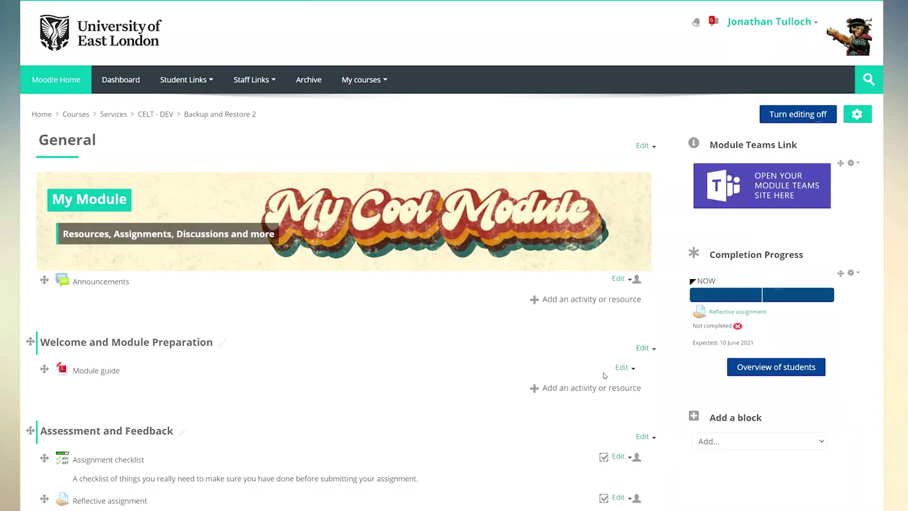
Step: Open the activity chooser under Welcome and Module Preparation
{"action": "left_click", "coordinate": [558, 389]}
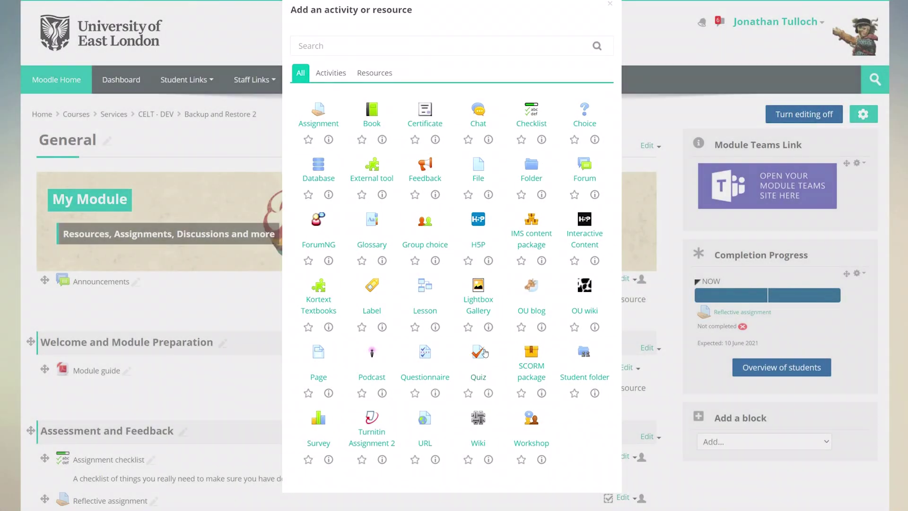
Step: Create a quiz named 'Module Guide Quiz' with a short description
{"action": "left_click", "coordinate": [479, 353]}
{"action": "left_click", "coordinate": [256, 217]}
{"action": "type", "text": "Module Guide Quiz"}
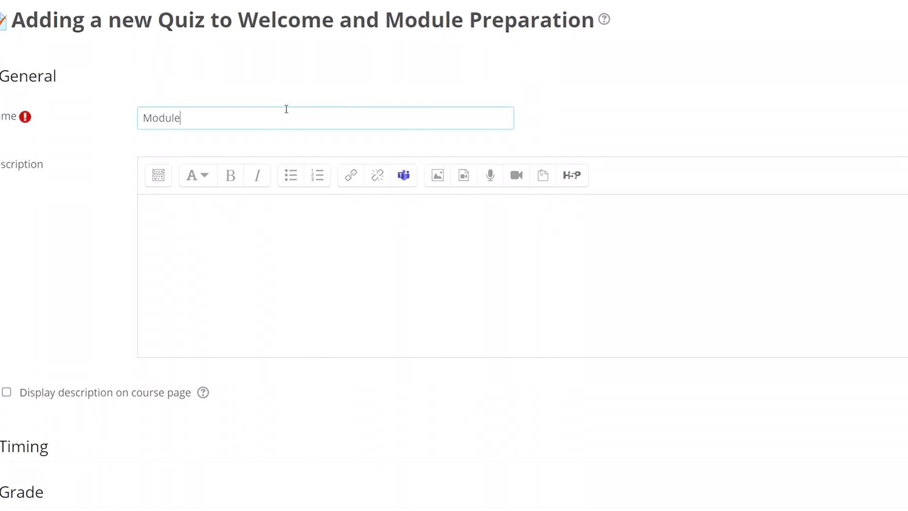
{"action": "left_click", "coordinate": [282, 245]}
{"action": "type", "text": "This short quiz is designed to check that you have underst"}
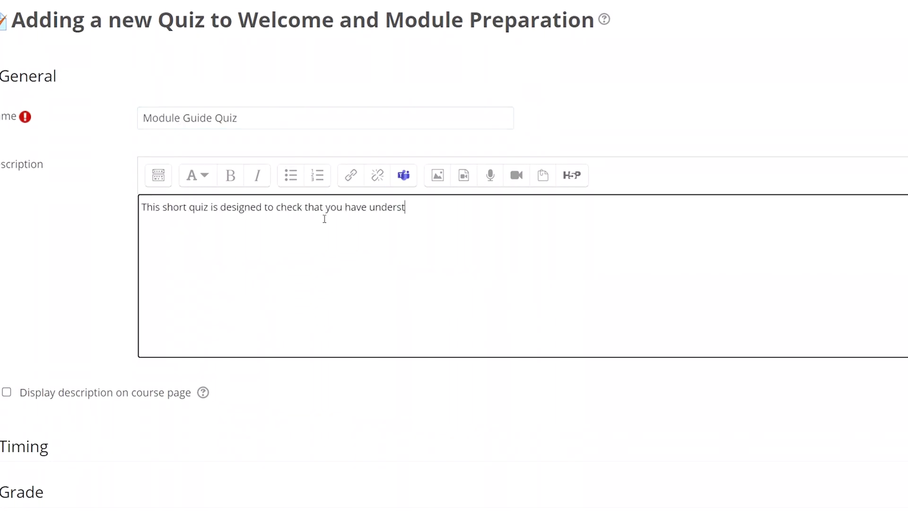
{"action": "type", "text": "ood the most important information from the module guide about how to pass this module."}
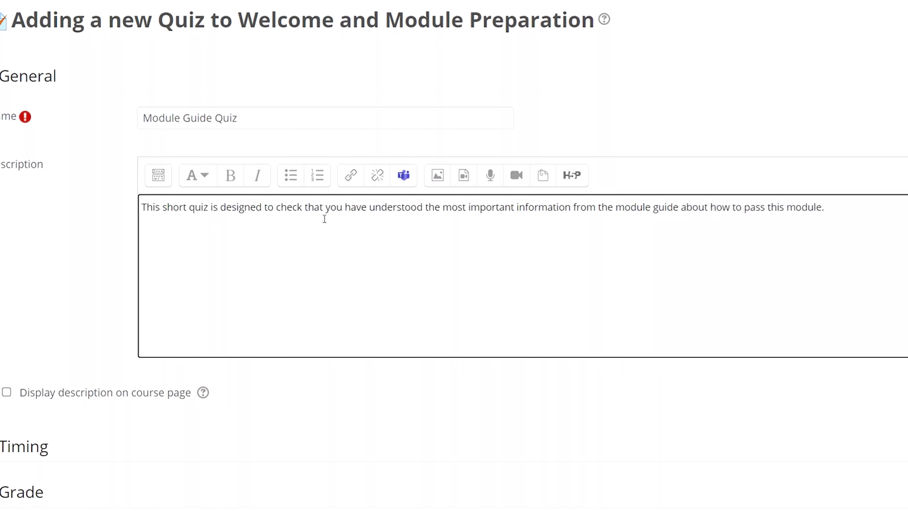
Step: Set the quiz's grade to pass to 3
{"action": "scroll", "coordinate": [304, 249], "scroll_direction": "down", "scroll_amount": 5}
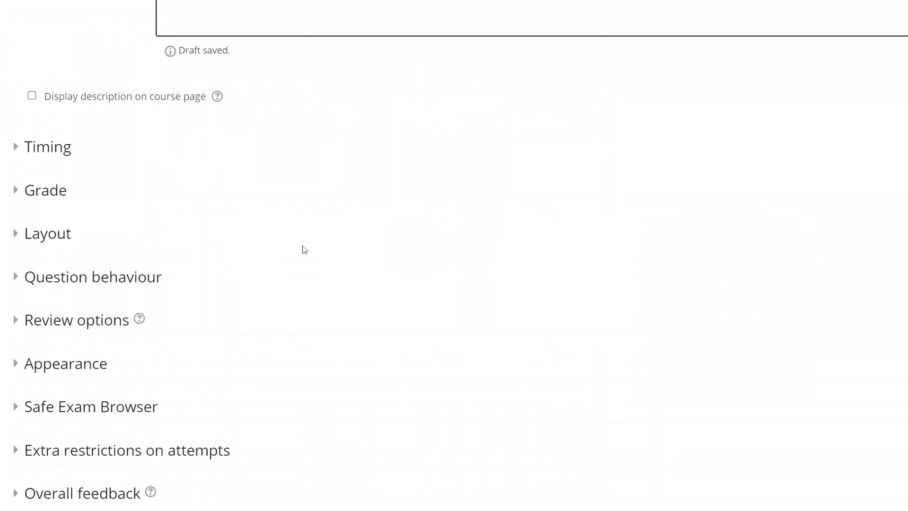
{"action": "left_click", "coordinate": [46, 190]}
{"action": "scroll", "coordinate": [49, 201], "scroll_direction": "down", "scroll_amount": 1}
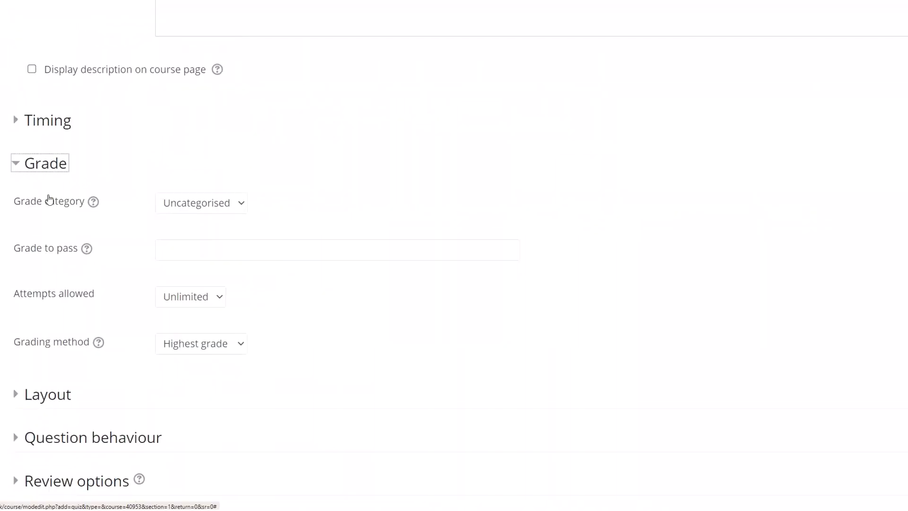
{"action": "left_click", "coordinate": [188, 249]}
{"action": "type", "text": "3"}
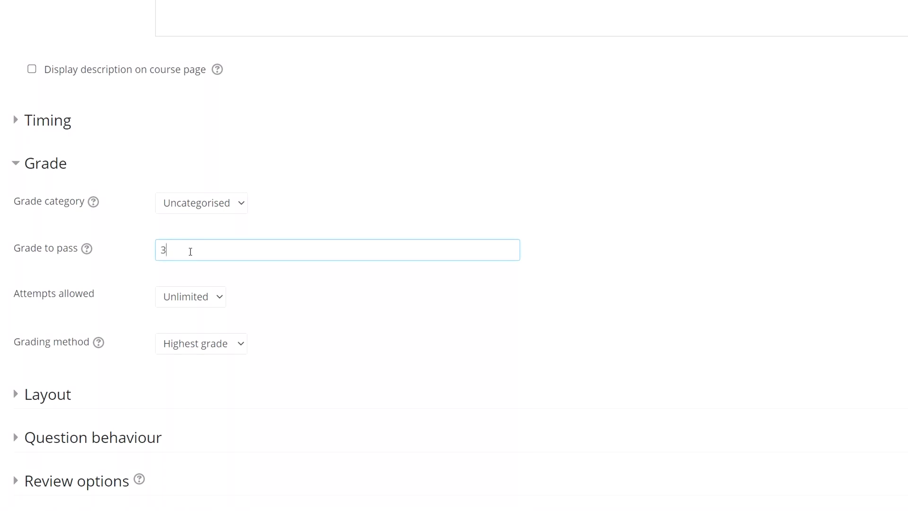
Step: Require a passing grade for completion, expected by 11 June 2021, and save the quiz
{"action": "scroll", "coordinate": [186, 251], "scroll_direction": "down", "scroll_amount": 10}
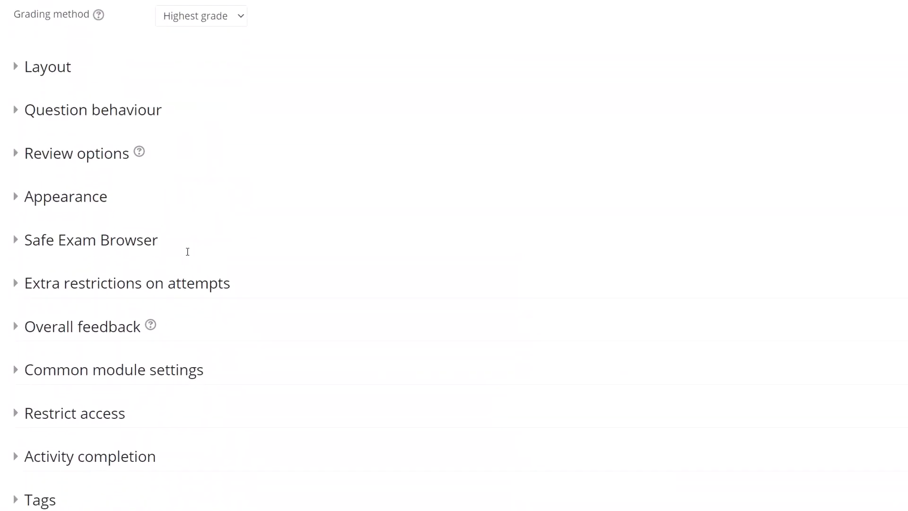
{"action": "left_click", "coordinate": [124, 205]}
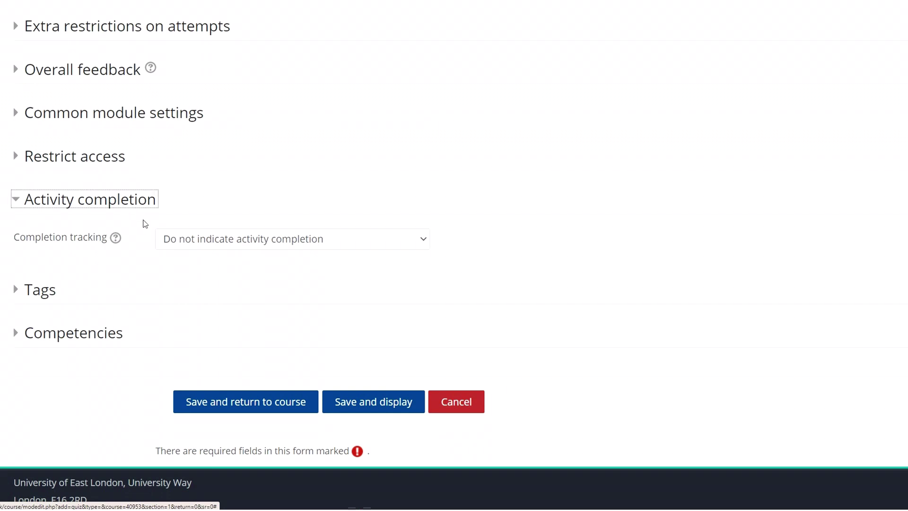
{"action": "left_click", "coordinate": [213, 246]}
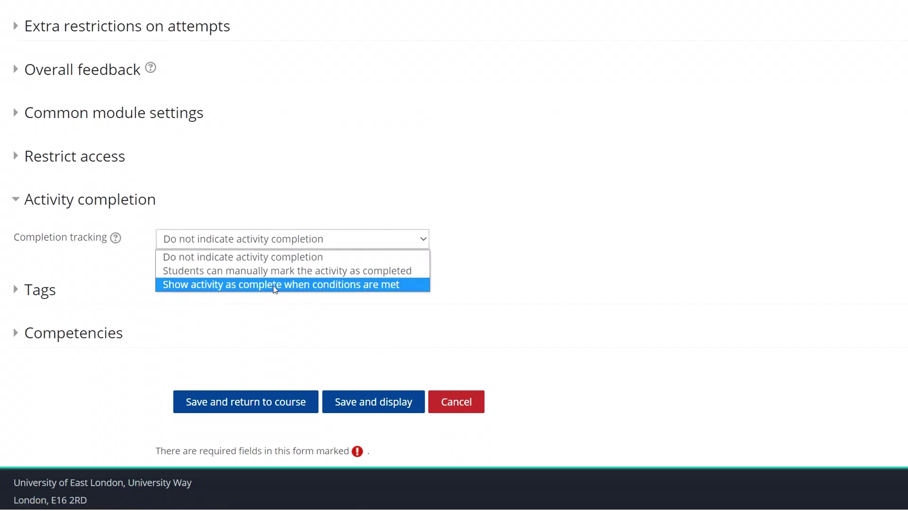
{"action": "left_click", "coordinate": [276, 285]}
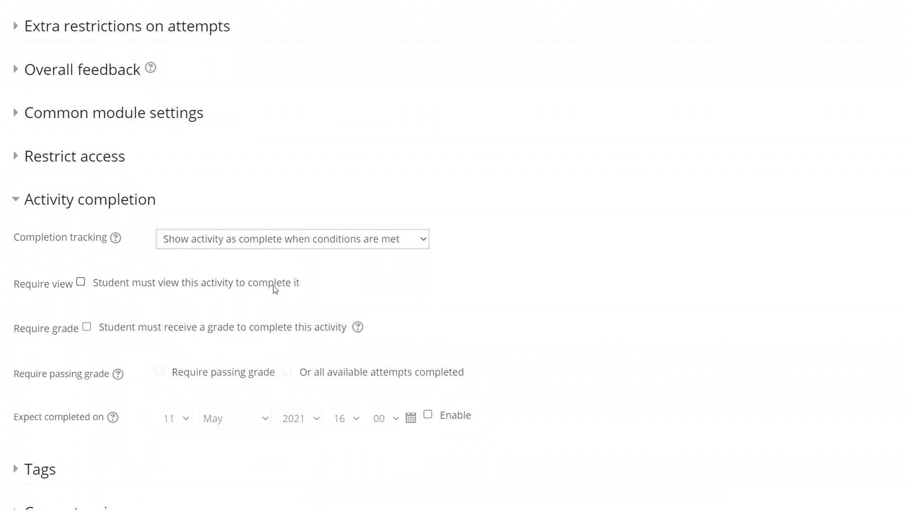
{"action": "left_click", "coordinate": [96, 327]}
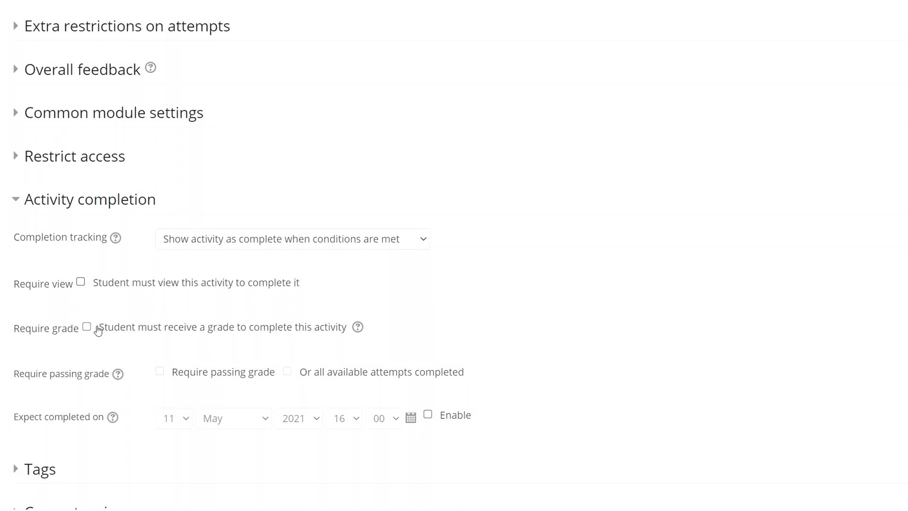
{"action": "left_click", "coordinate": [160, 372]}
{"action": "left_click", "coordinate": [428, 415]}
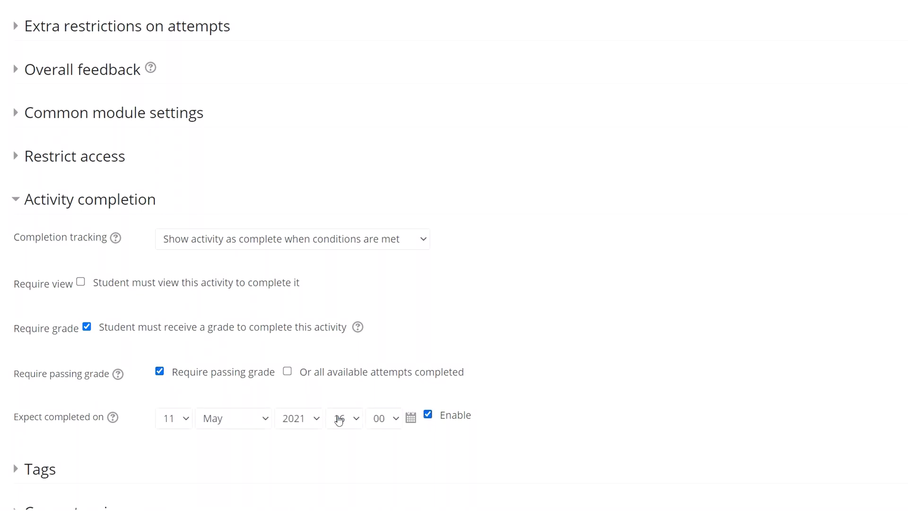
{"action": "left_click", "coordinate": [243, 419]}
{"action": "left_click", "coordinate": [218, 324]}
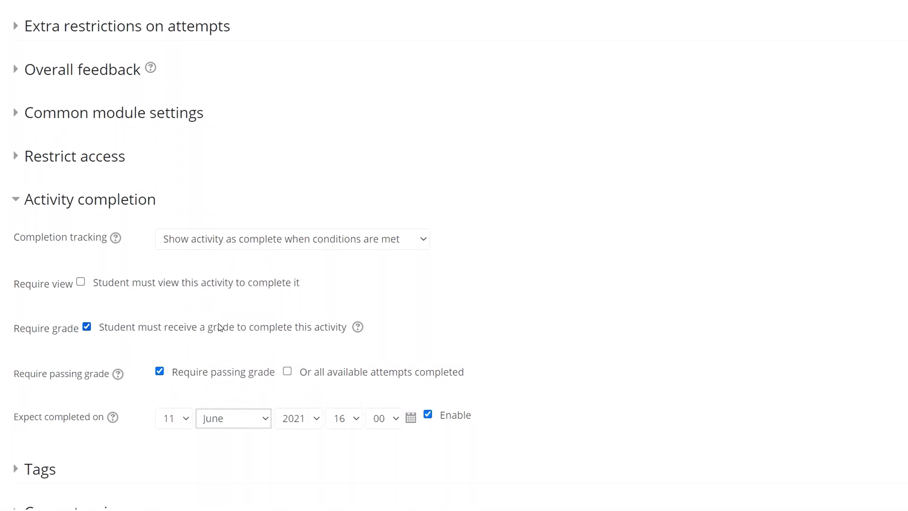
{"action": "left_click", "coordinate": [535, 393]}
{"action": "scroll", "coordinate": [539, 392], "scroll_direction": "down", "scroll_amount": 5}
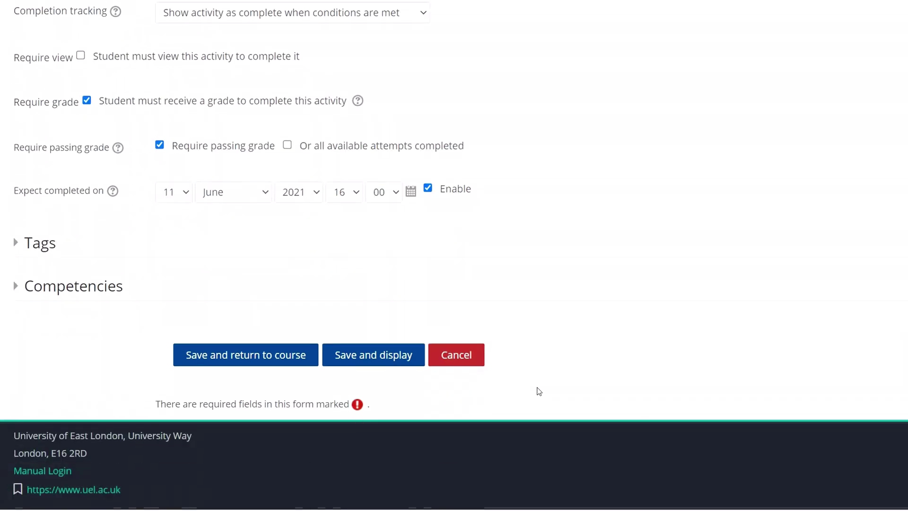
{"action": "left_click", "coordinate": [375, 358]}
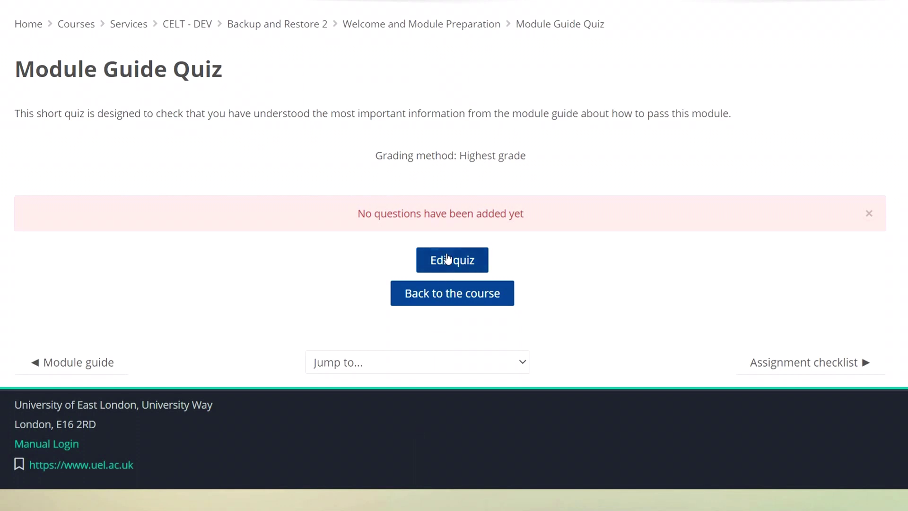
Step: Start a new Multiple choice question in the quiz
{"action": "left_click", "coordinate": [448, 260]}
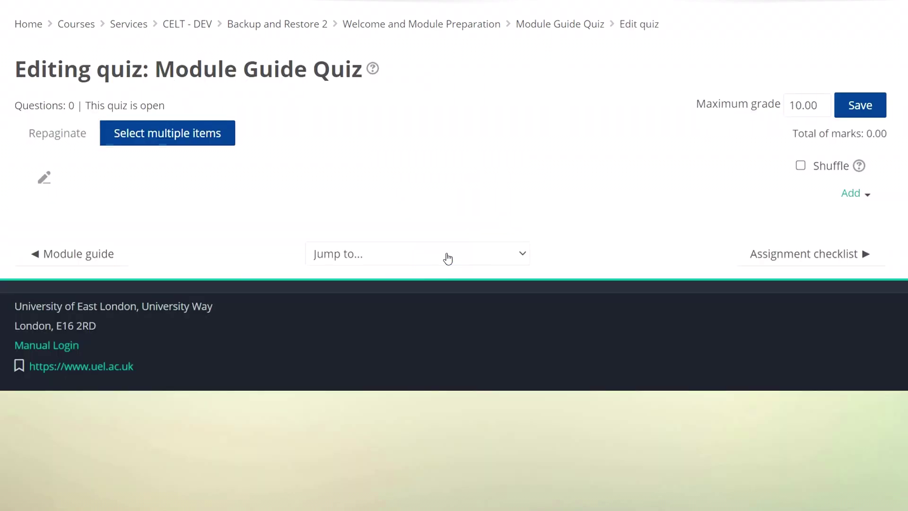
{"action": "left_click", "coordinate": [860, 194]}
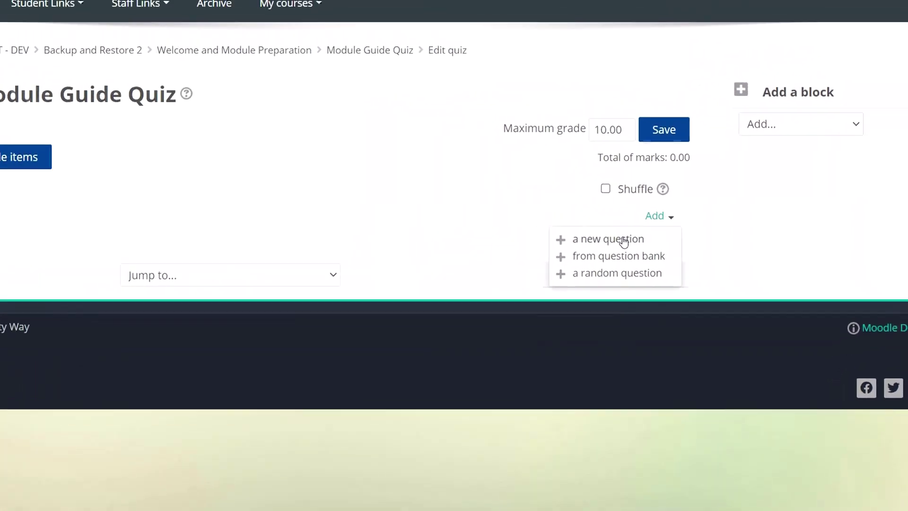
{"action": "left_click", "coordinate": [623, 240]}
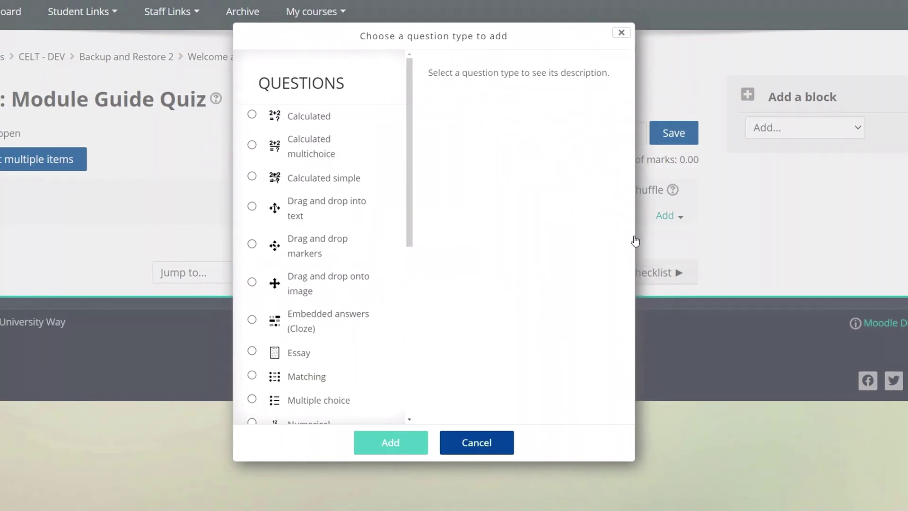
{"action": "left_click", "coordinate": [336, 401]}
{"action": "left_click", "coordinate": [390, 443]}
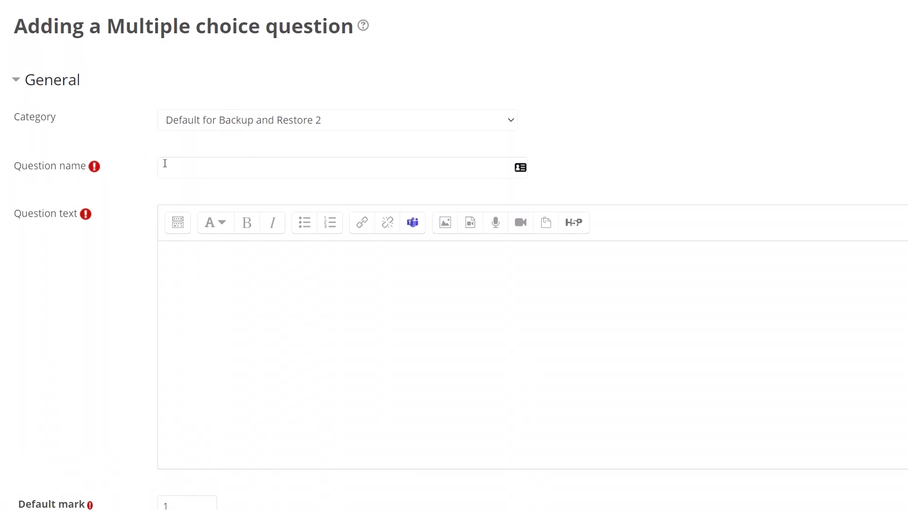
Step: Name it 'The assessment', ask 'To complete this module I need to hand in:', and paste assignment-list feedback
{"action": "left_click", "coordinate": [181, 172]}
{"action": "type", "text": "The assessment"}
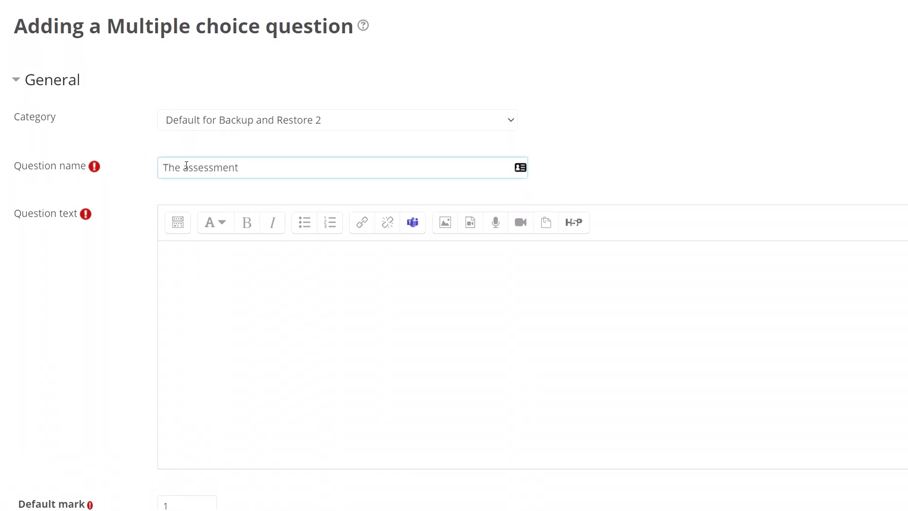
{"action": "left_click", "coordinate": [277, 255]}
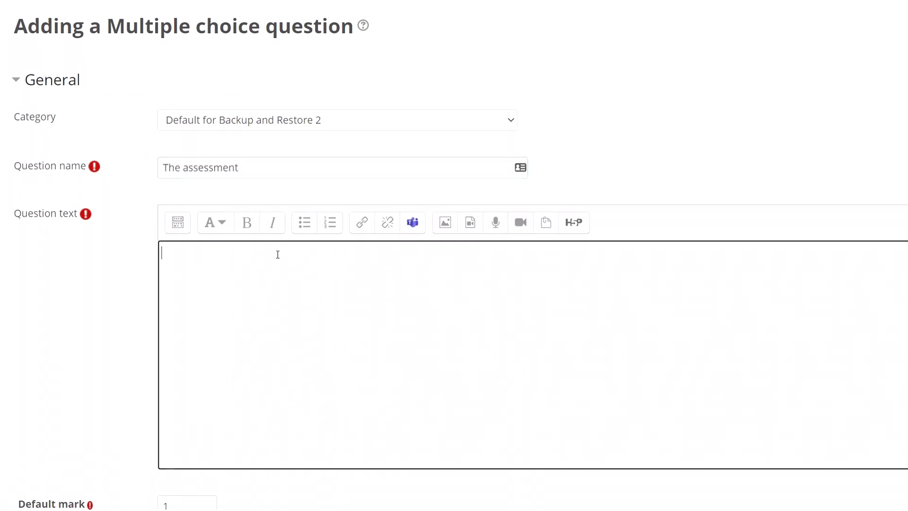
{"action": "type", "text": "To complete this module I need to hand in:"}
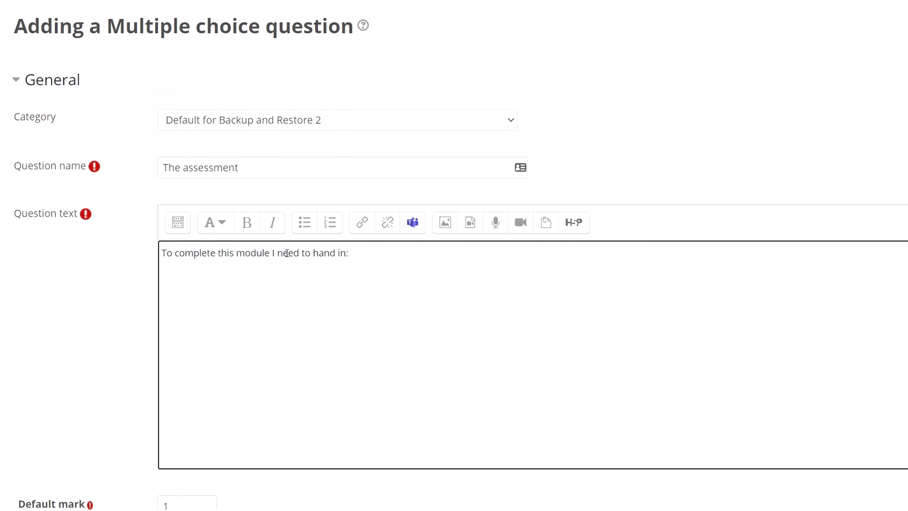
{"action": "scroll", "coordinate": [287, 253], "scroll_direction": "down", "scroll_amount": 10}
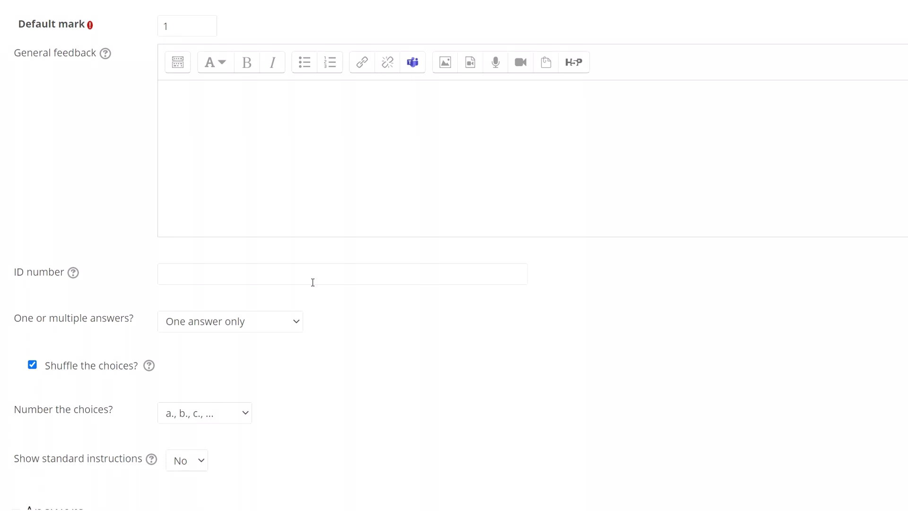
{"action": "left_click", "coordinate": [317, 143]}
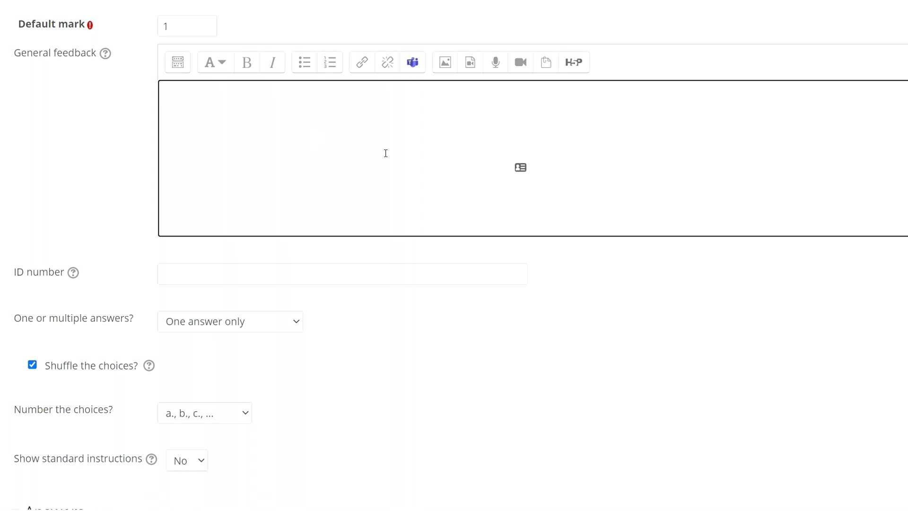
{"action": "key", "text": "ctrl+v"}
{"action": "scroll", "coordinate": [663, 198], "scroll_direction": "down", "scroll_amount": 3}
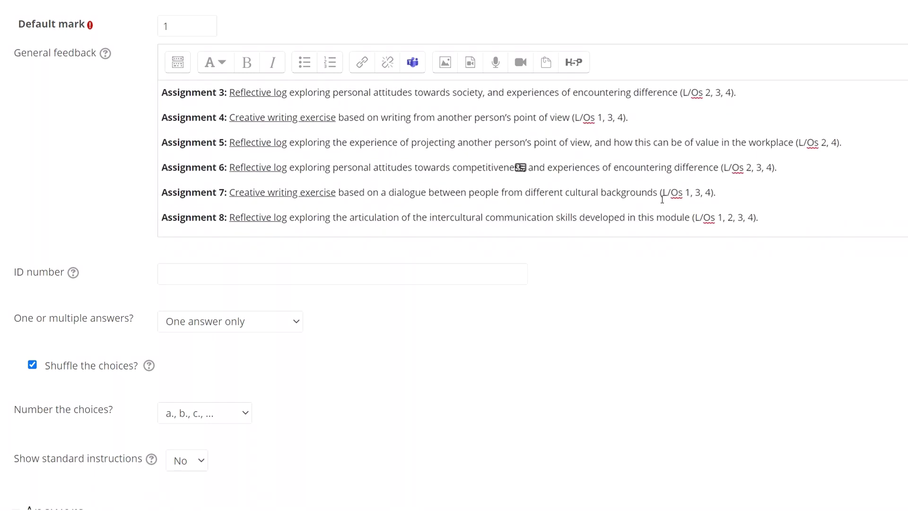
Step: Enter answers 'A reflective log' (100%), 'A sandwich' and 'A really long essay'
{"action": "scroll", "coordinate": [14, 201], "scroll_direction": "down", "scroll_amount": 10}
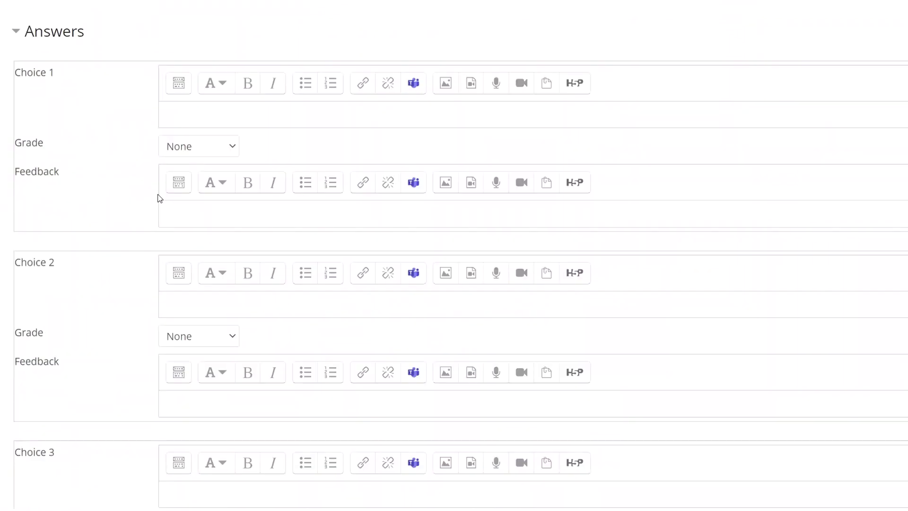
{"action": "left_click", "coordinate": [209, 112]}
{"action": "type", "text": "A reflective log"}
{"action": "left_click", "coordinate": [210, 304]}
{"action": "type", "text": "A sandwich"}
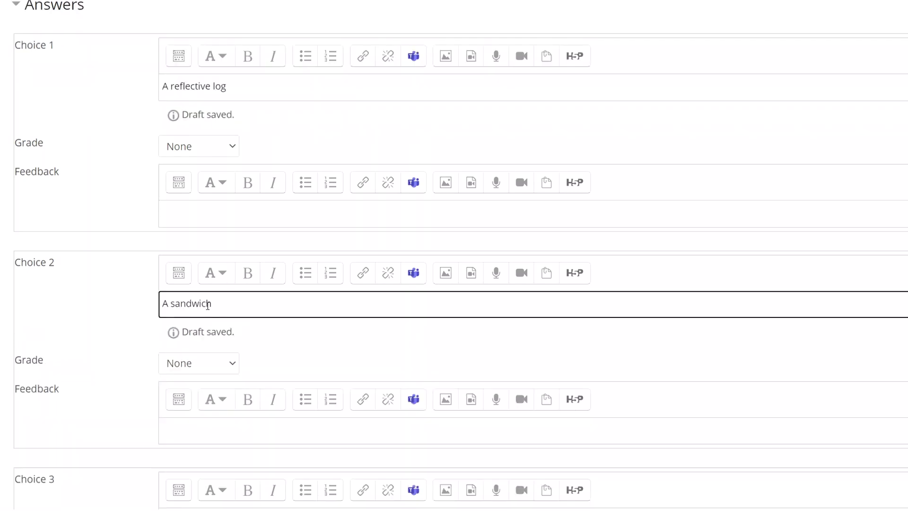
{"action": "scroll", "coordinate": [211, 307], "scroll_direction": "down", "scroll_amount": 3}
{"action": "left_click", "coordinate": [209, 370]}
{"action": "type", "text": "A really long essay"}
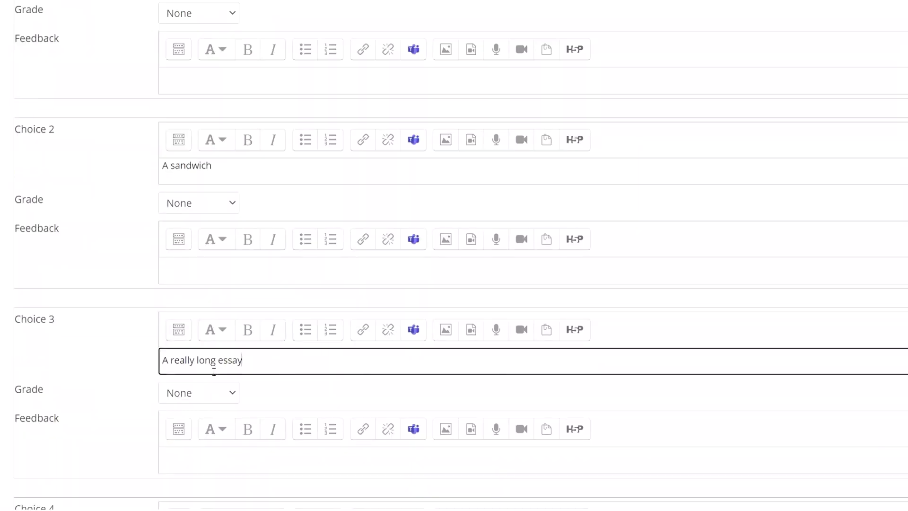
{"action": "scroll", "coordinate": [99, 217], "scroll_direction": "up", "scroll_amount": 4}
{"action": "left_click", "coordinate": [211, 194]}
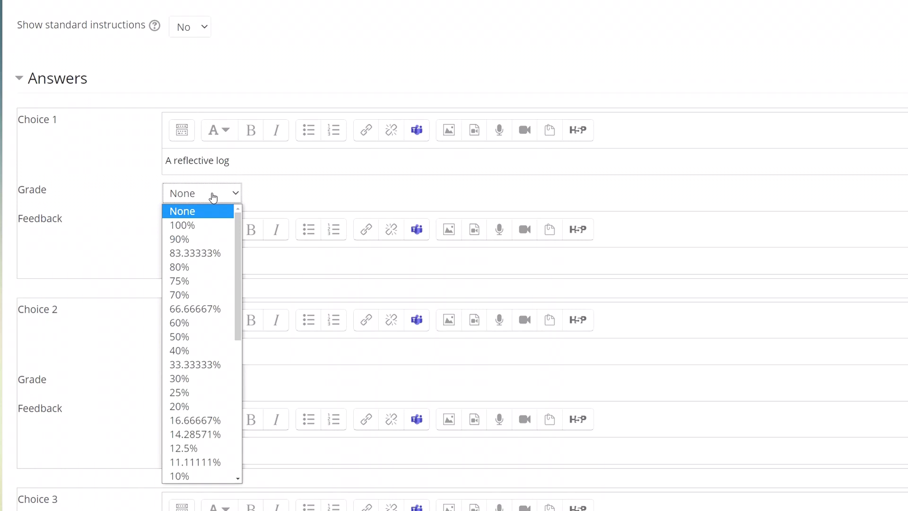
{"action": "left_click", "coordinate": [213, 225]}
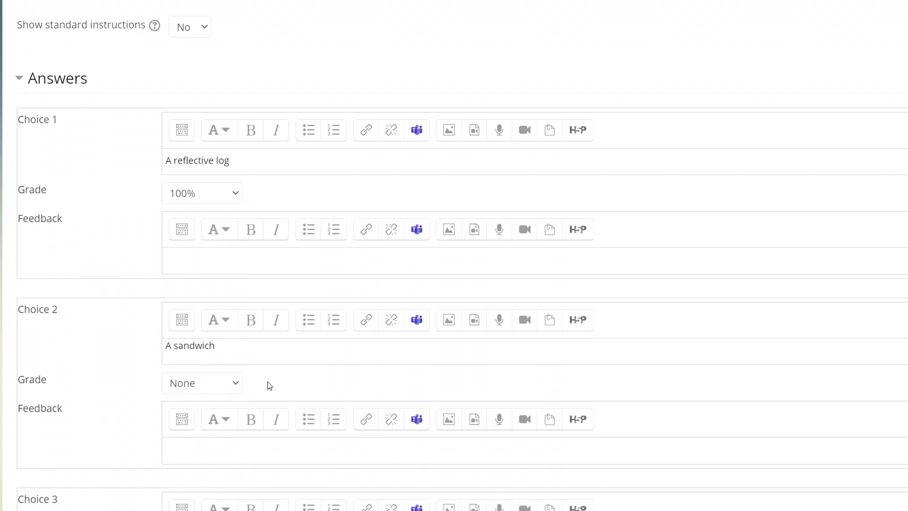
Step: Set the penalty for each incorrect try to 0% and save the question
{"action": "scroll", "coordinate": [68, 472], "scroll_direction": "down", "scroll_amount": 20}
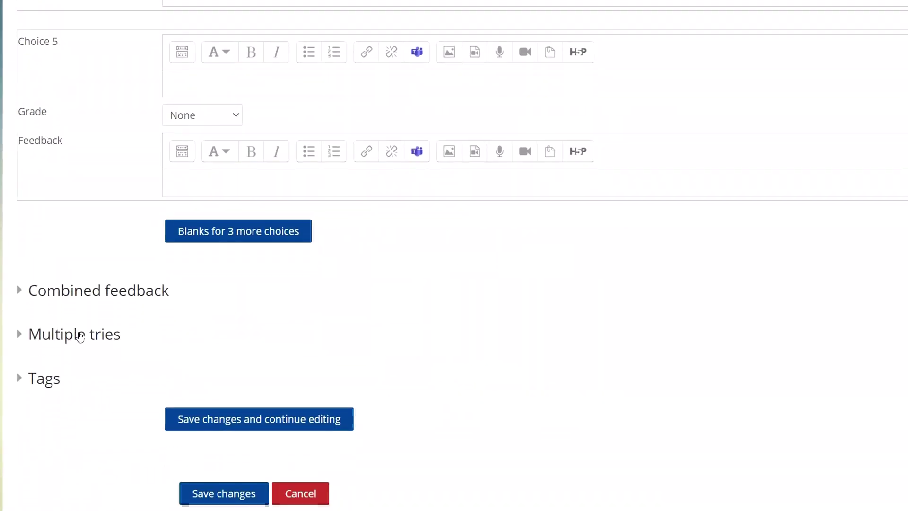
{"action": "left_click", "coordinate": [81, 220]}
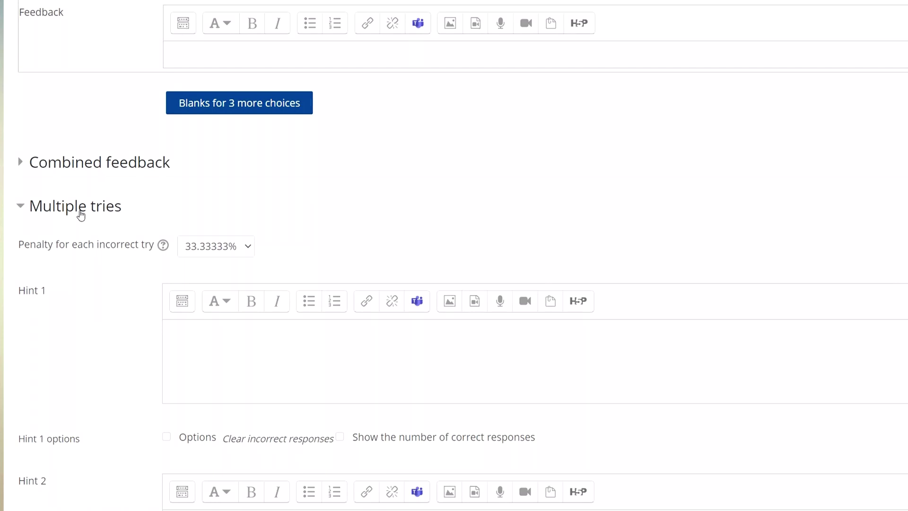
{"action": "left_click", "coordinate": [234, 251]}
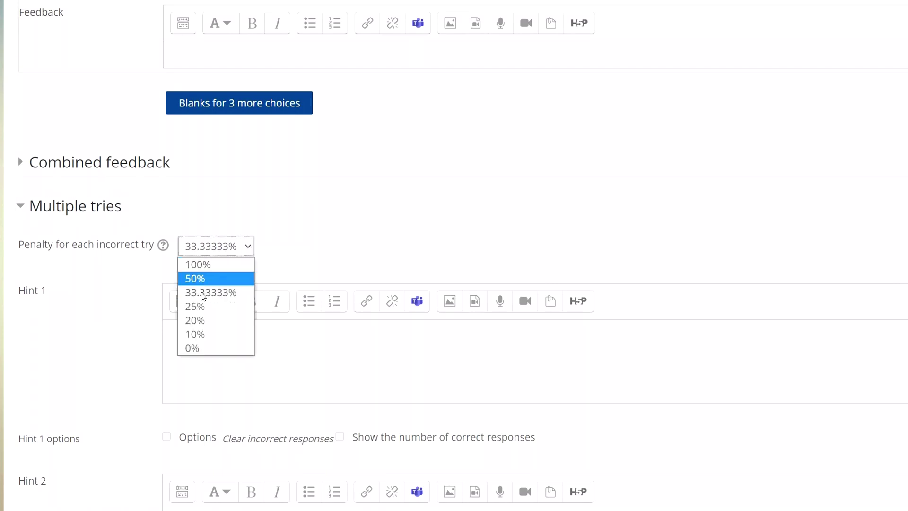
{"action": "left_click", "coordinate": [202, 348]}
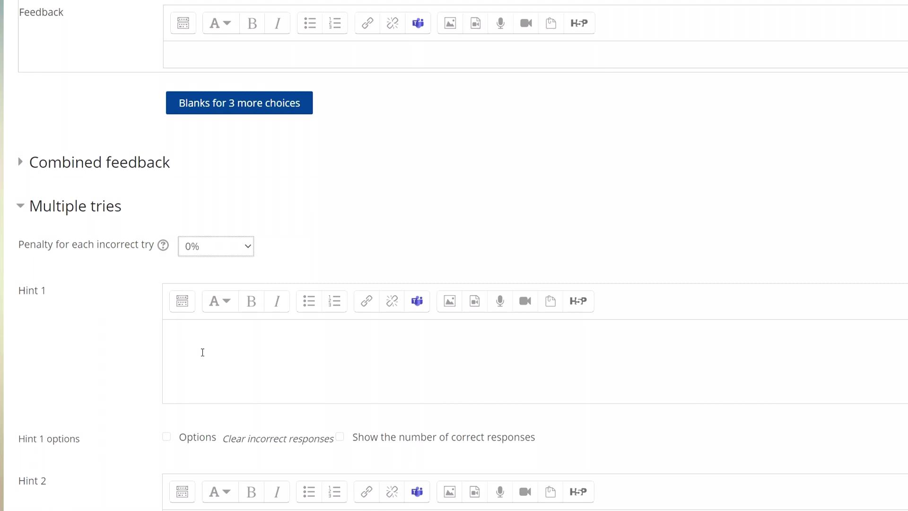
{"action": "left_click", "coordinate": [202, 352]}
{"action": "scroll", "coordinate": [630, 287], "scroll_direction": "down", "scroll_amount": 10}
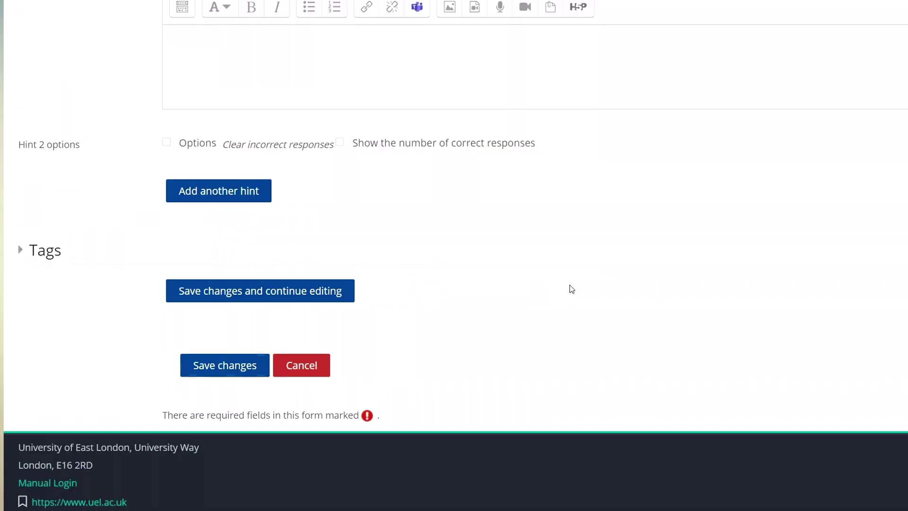
{"action": "left_click", "coordinate": [239, 366]}
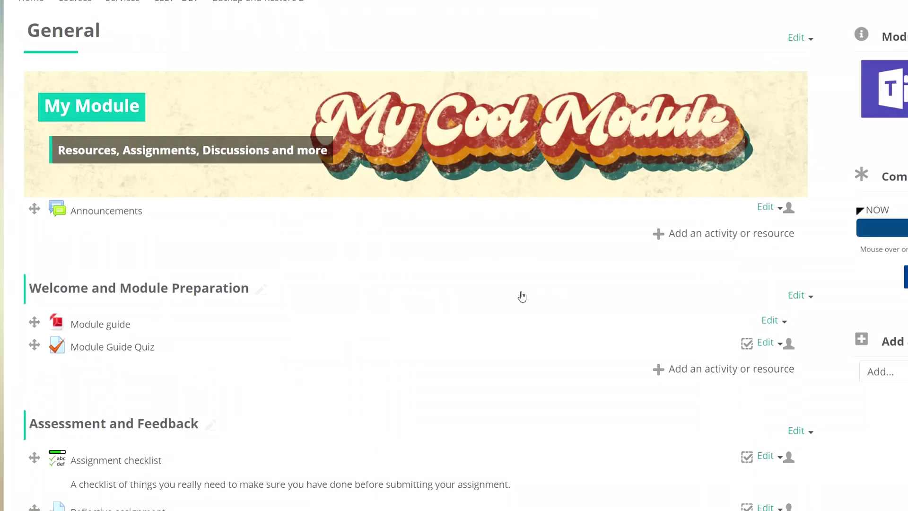
{"action": "scroll", "coordinate": [577, 302], "scroll_direction": "down", "scroll_amount": 3}
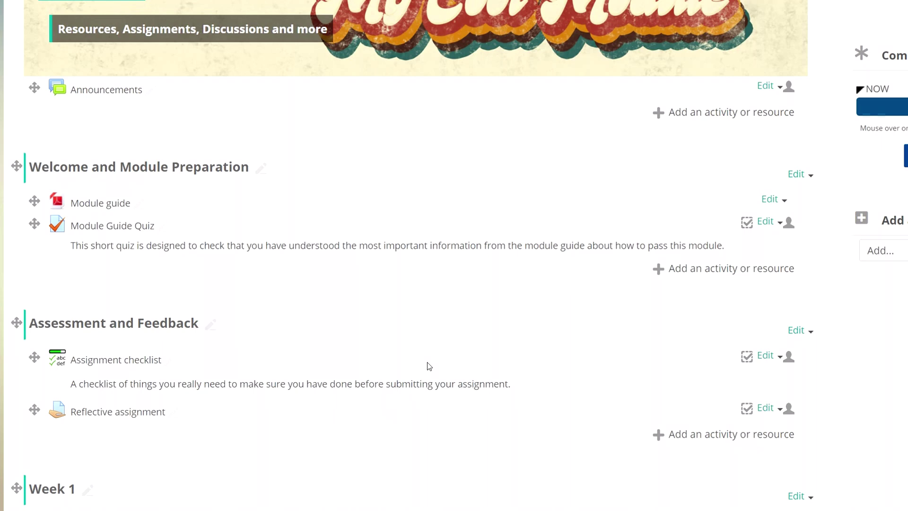
{"action": "mouse_move", "coordinate": [877, 104]}
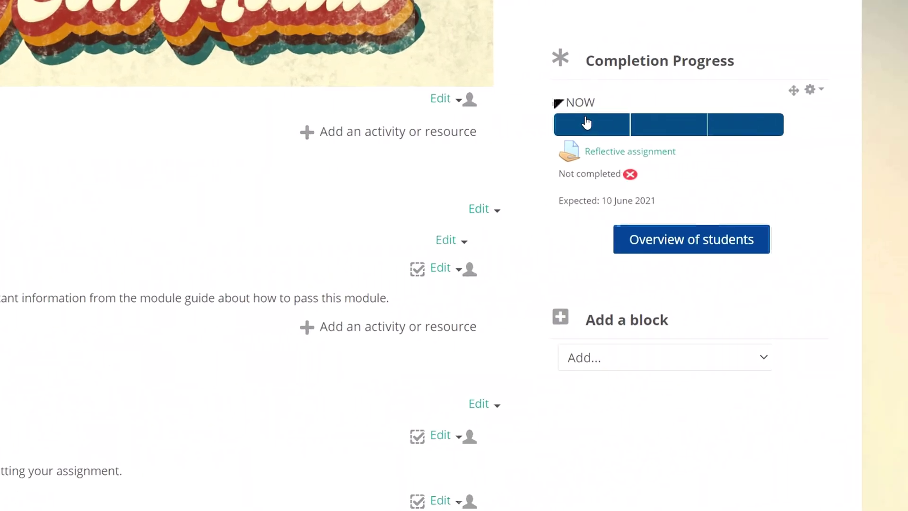
{"action": "mouse_move", "coordinate": [668, 126]}
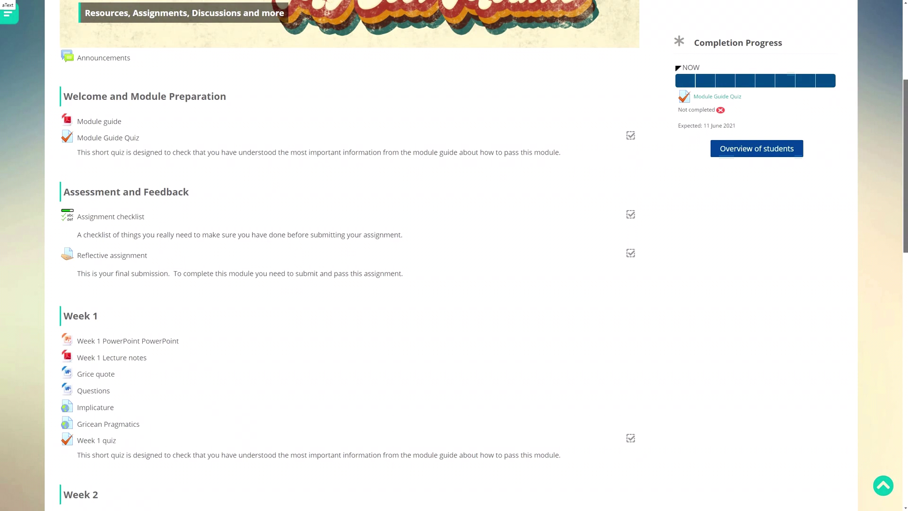
{"action": "scroll", "coordinate": [454, 256], "scroll_direction": "down", "scroll_amount": 4}
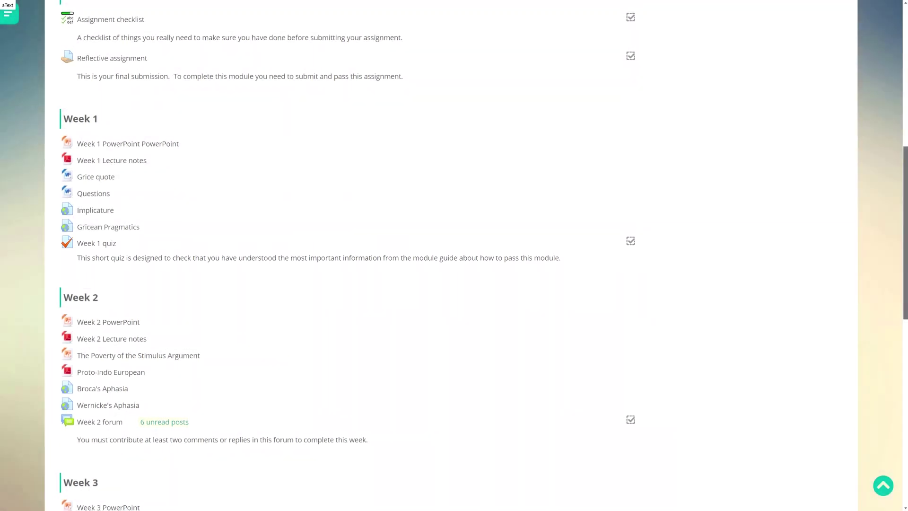
{"action": "scroll", "coordinate": [453, 255], "scroll_direction": "down", "scroll_amount": 4}
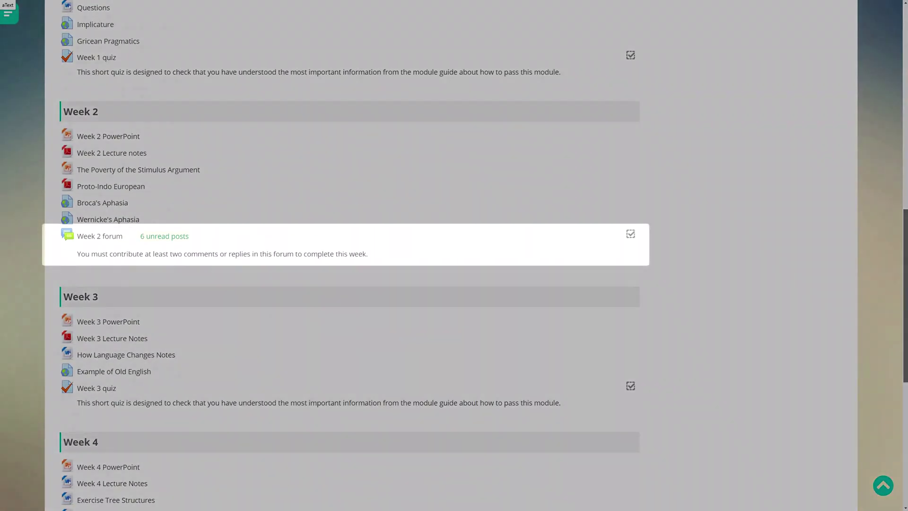
{"action": "scroll", "coordinate": [454, 255], "scroll_direction": "down", "scroll_amount": 4}
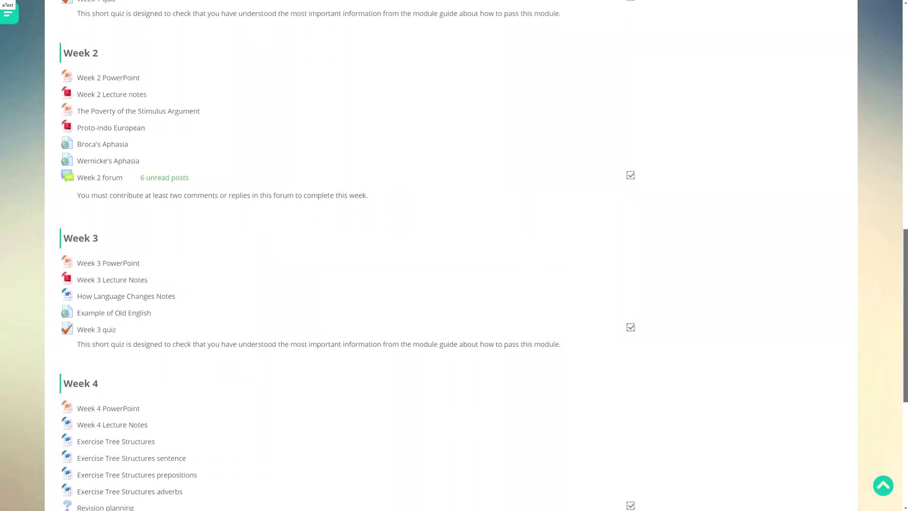
{"action": "scroll", "coordinate": [453, 255], "scroll_direction": "down", "scroll_amount": 3}
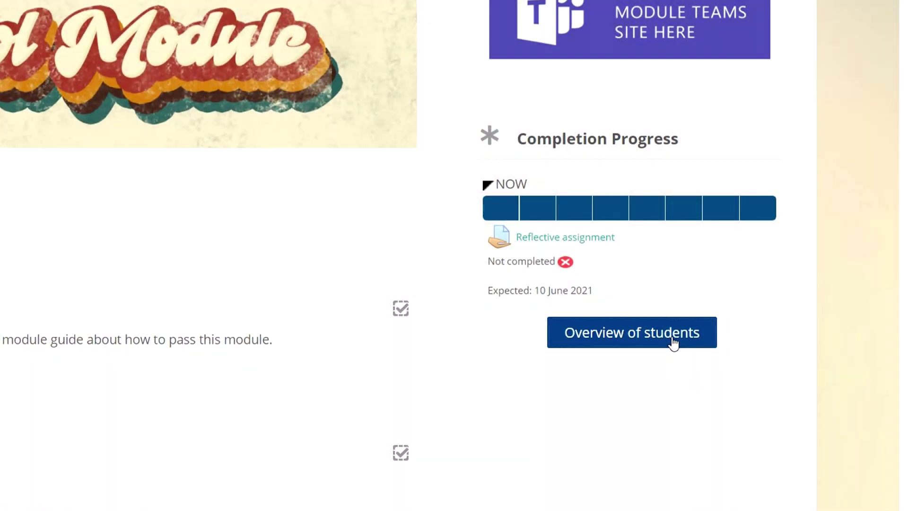
Step: In the students' completion overview, select the fourth and fifth test students and open the With selected users actions
{"action": "left_click", "coordinate": [674, 341]}
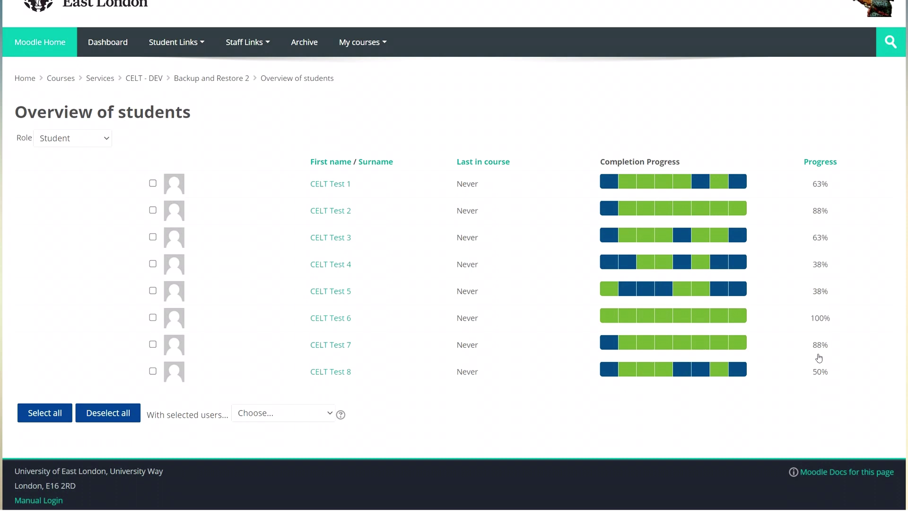
{"action": "left_click", "coordinate": [152, 263]}
{"action": "left_click", "coordinate": [153, 290]}
{"action": "left_click", "coordinate": [281, 413]}
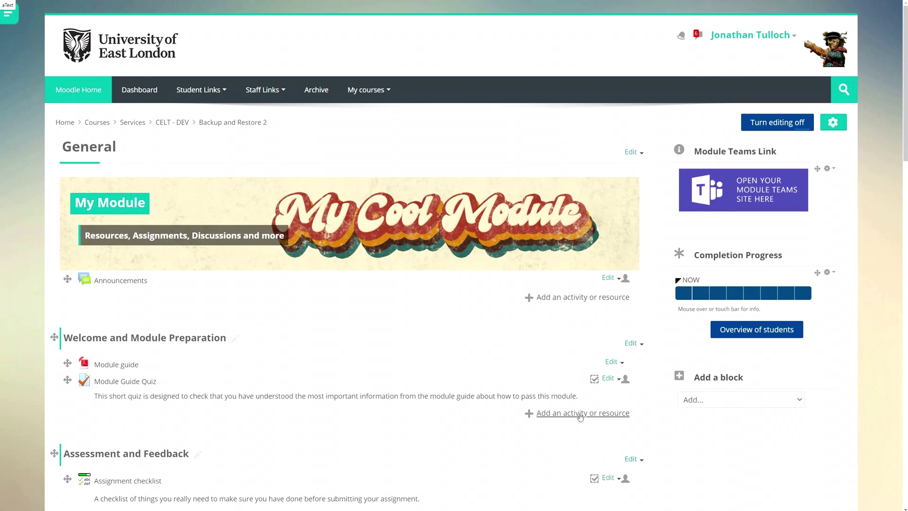
Step: Add a label in Welcome and Module Preparation with the pasted text, making 'Core activity' a large heading
{"action": "left_click", "coordinate": [580, 414]}
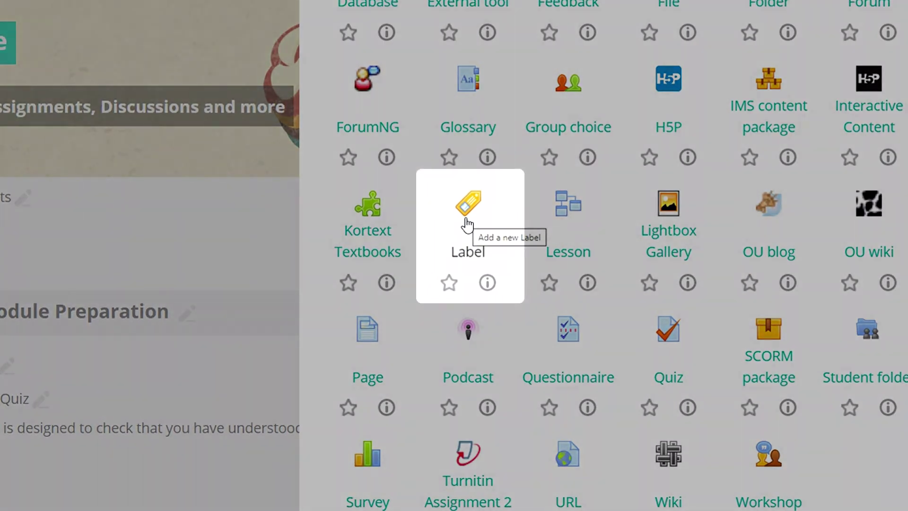
{"action": "left_click", "coordinate": [467, 225]}
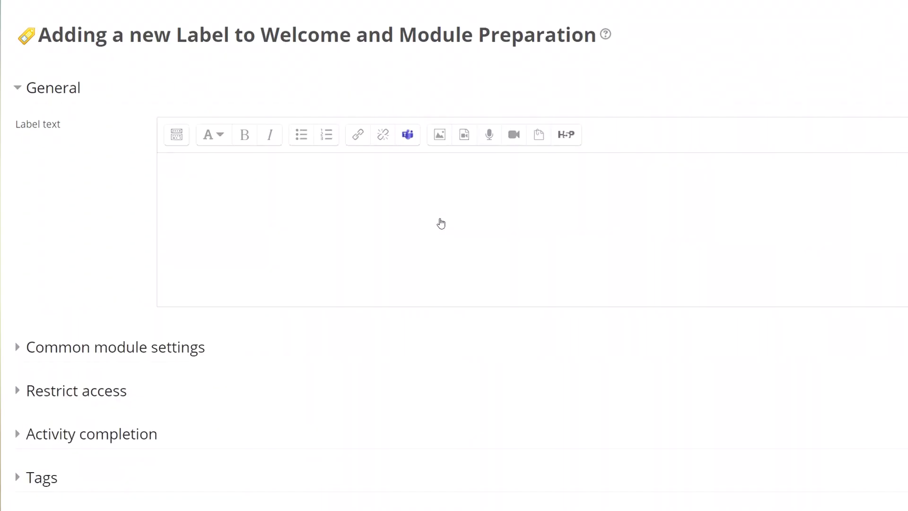
{"action": "left_click", "coordinate": [440, 223]}
{"action": "type", "text": "Core activity  Please complete these weekly activities.  This helps both you and your tutors ensure that you are on track."}
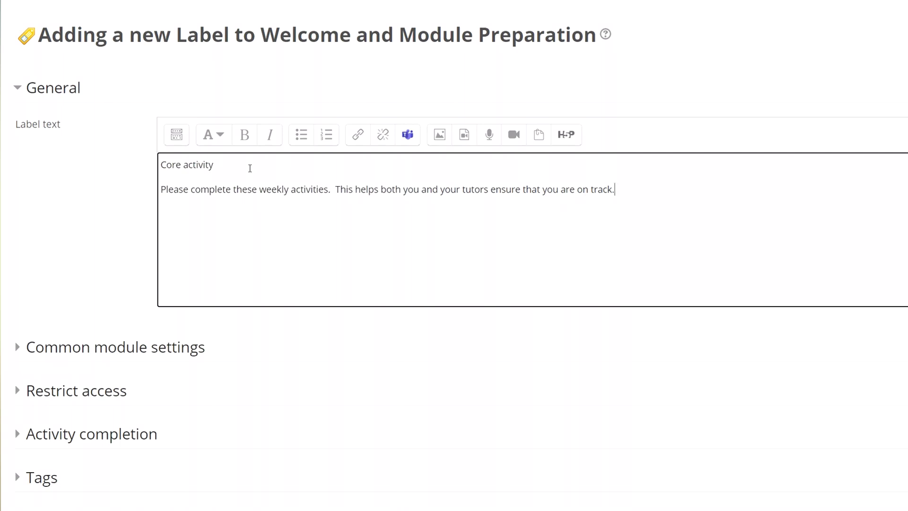
{"action": "left_click_drag", "start_coordinate": [214, 165], "coordinate": [154, 164]}
{"action": "left_click", "coordinate": [214, 136]}
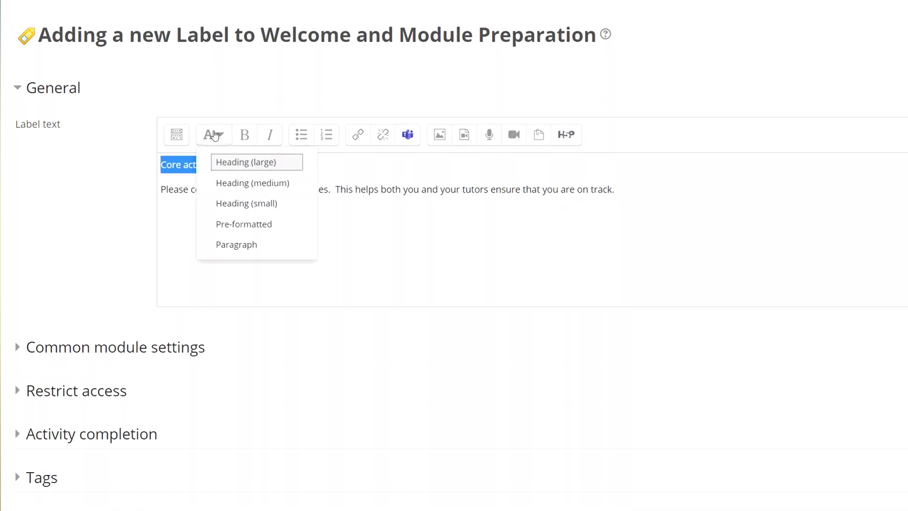
{"action": "left_click", "coordinate": [241, 161]}
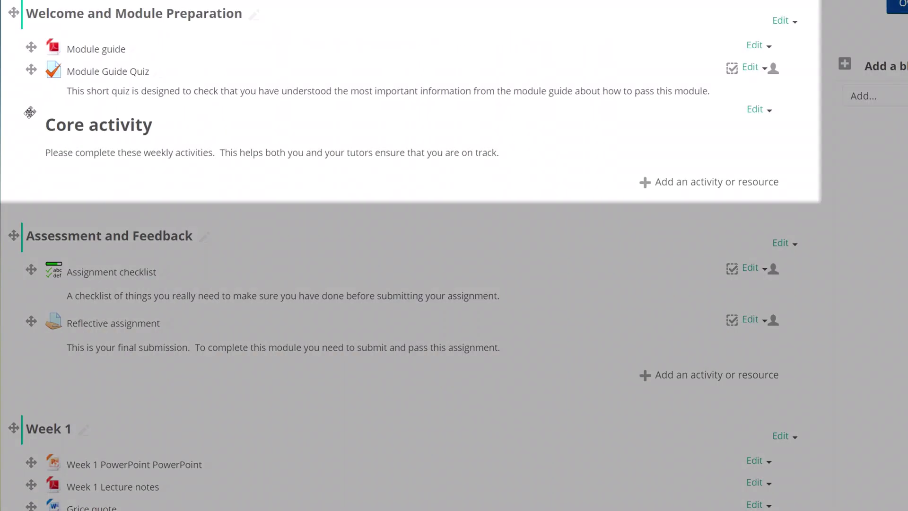
Step: Place the Core activity label above Module Guide Quiz and indent both items one level right
{"action": "left_click_drag", "start_coordinate": [31, 111], "coordinate": [31, 70]}
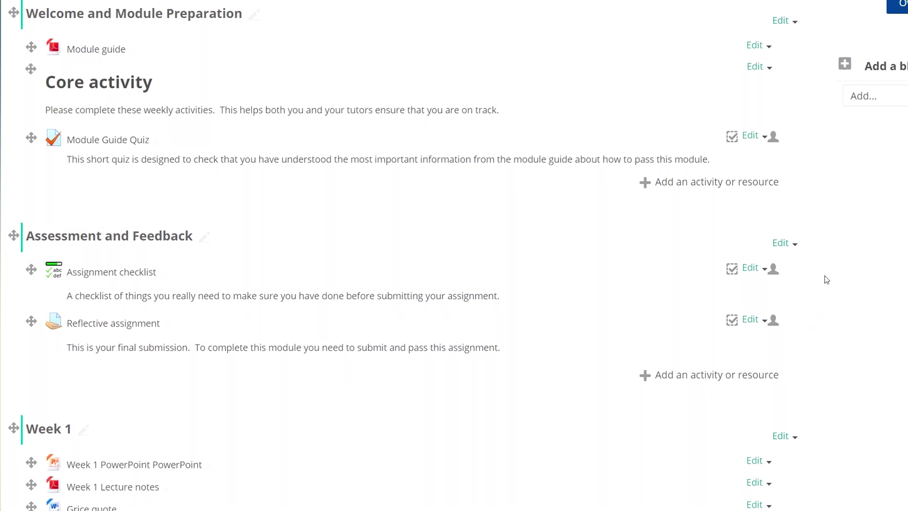
{"action": "left_click", "coordinate": [759, 67]}
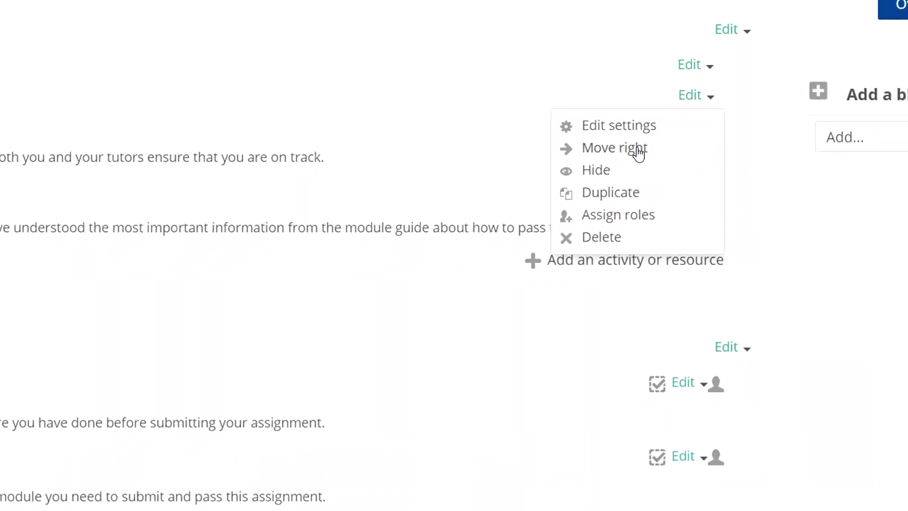
{"action": "left_click", "coordinate": [698, 114]}
{"action": "left_click", "coordinate": [734, 148]}
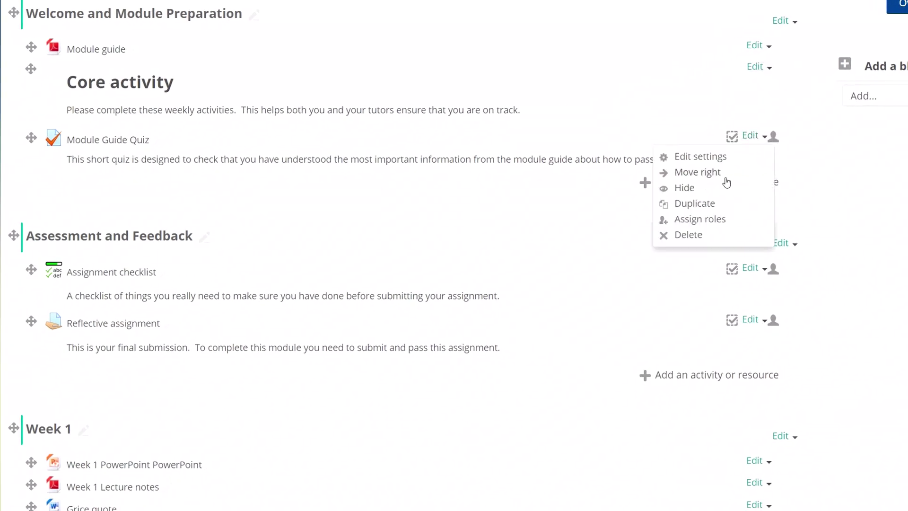
{"action": "left_click", "coordinate": [705, 196]}
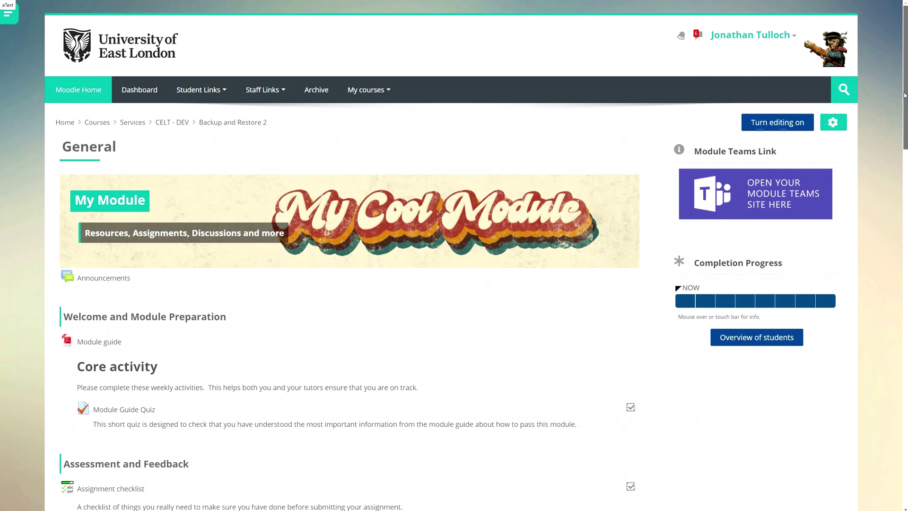
{"action": "left_click_drag", "start_coordinate": [904, 94], "coordinate": [882, 455]}
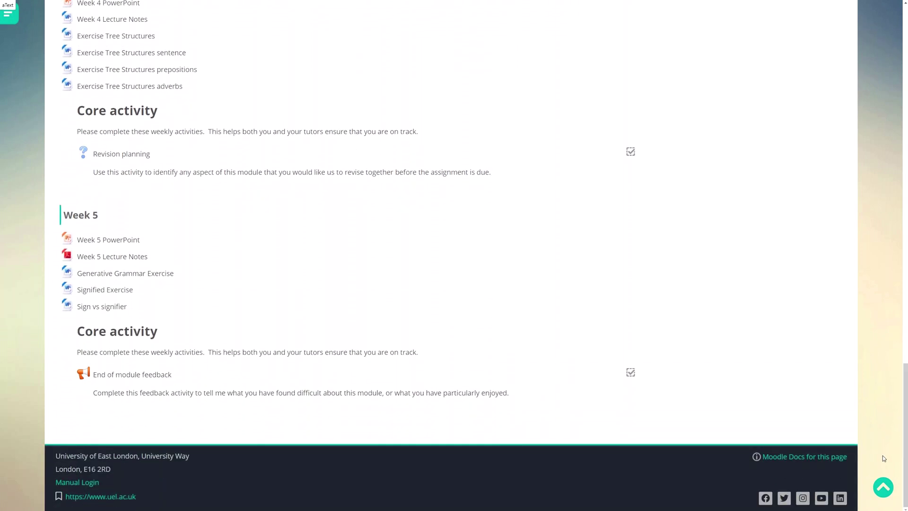